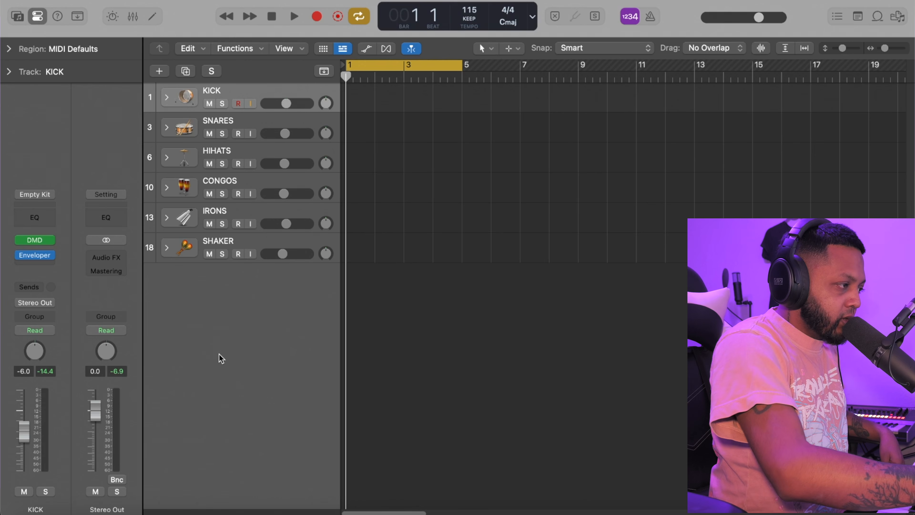
Audition the kick and both snare pads in the KICK and SNARES drum kits.
left_click(36, 239)
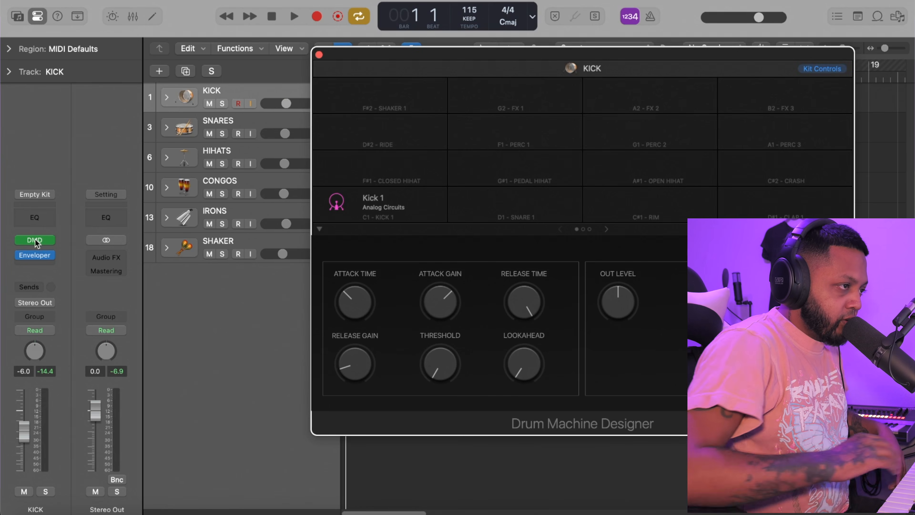
left_click(338, 202)
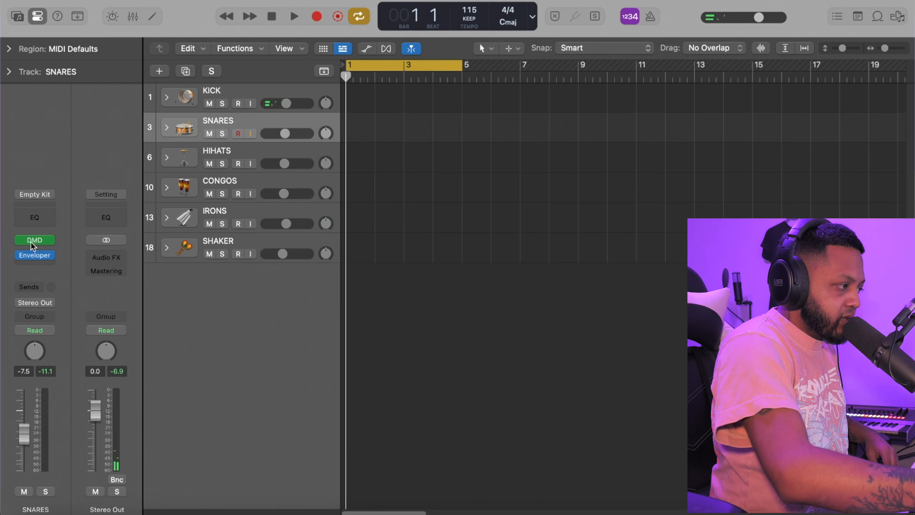
left_click(31, 240)
left_click(470, 199)
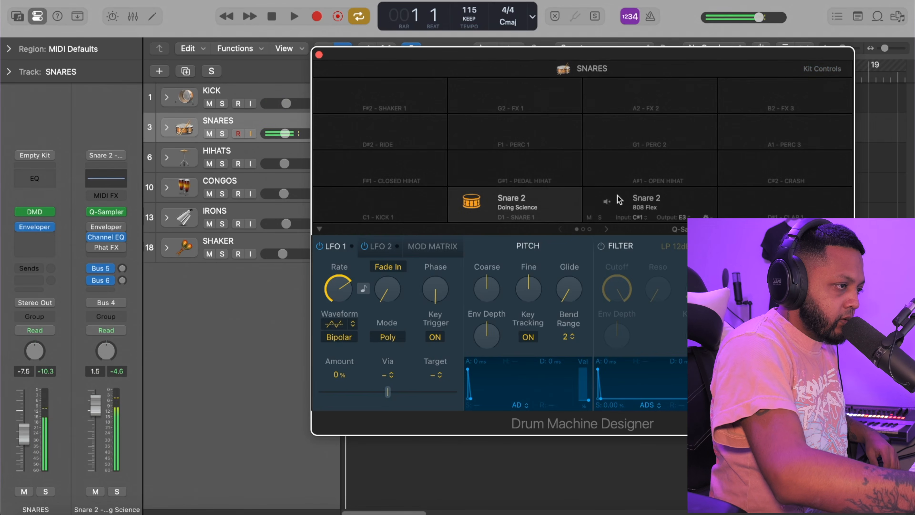
left_click(627, 200)
left_click(319, 54)
left_click(187, 151)
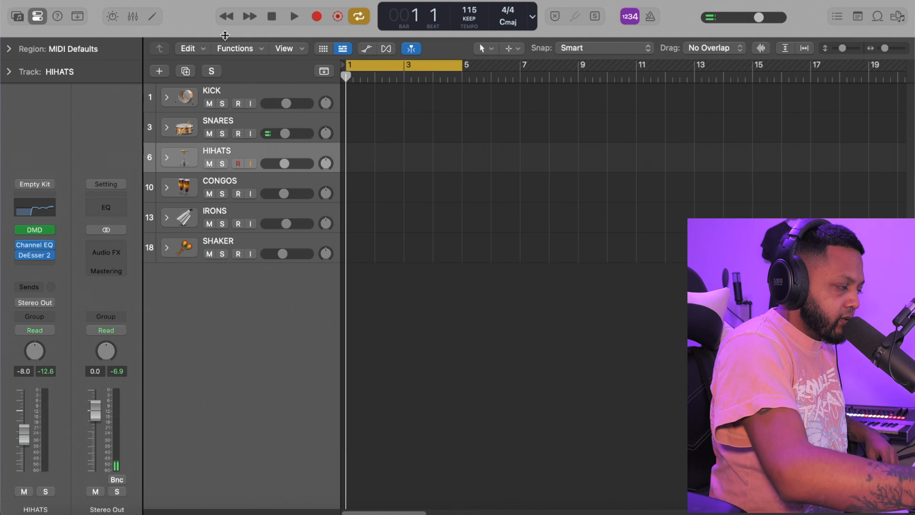
Create a four-bar pattern region at bar 1 on the KICK track and copy it to the five tracks below.
left_click(232, 89)
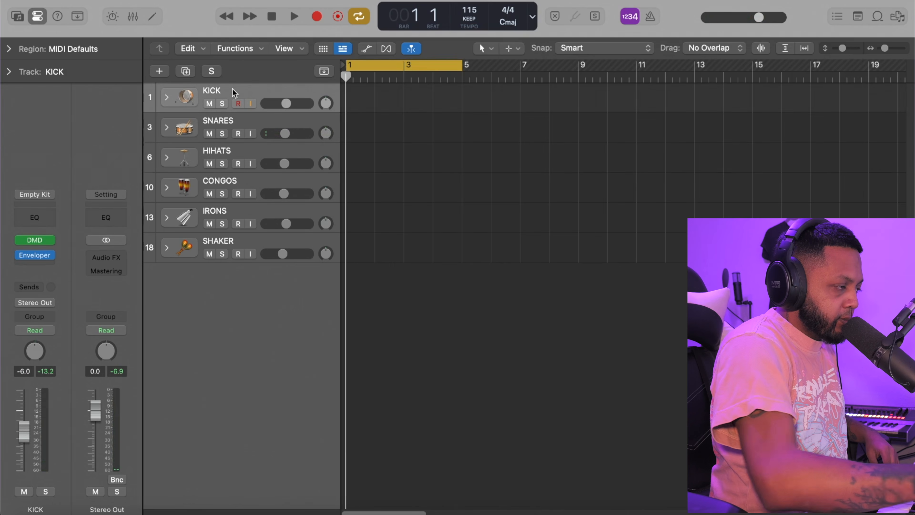
right_click(360, 95)
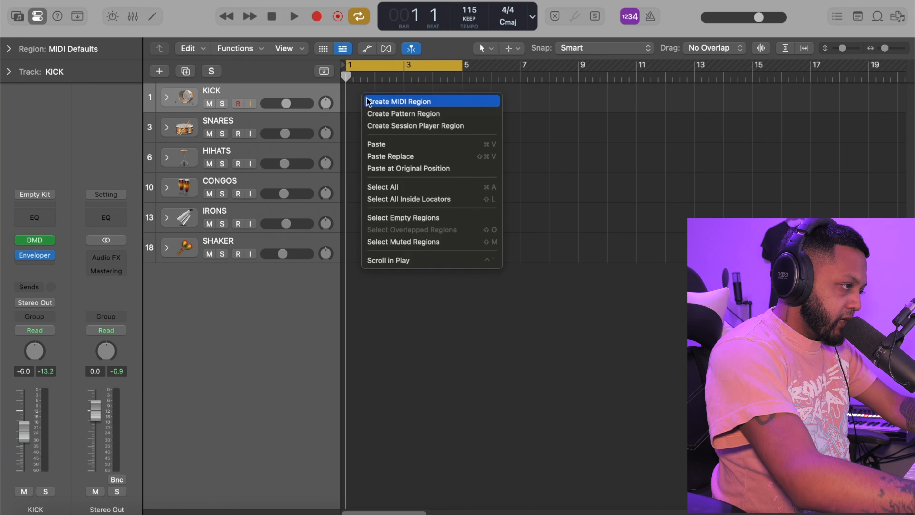
left_click(379, 115)
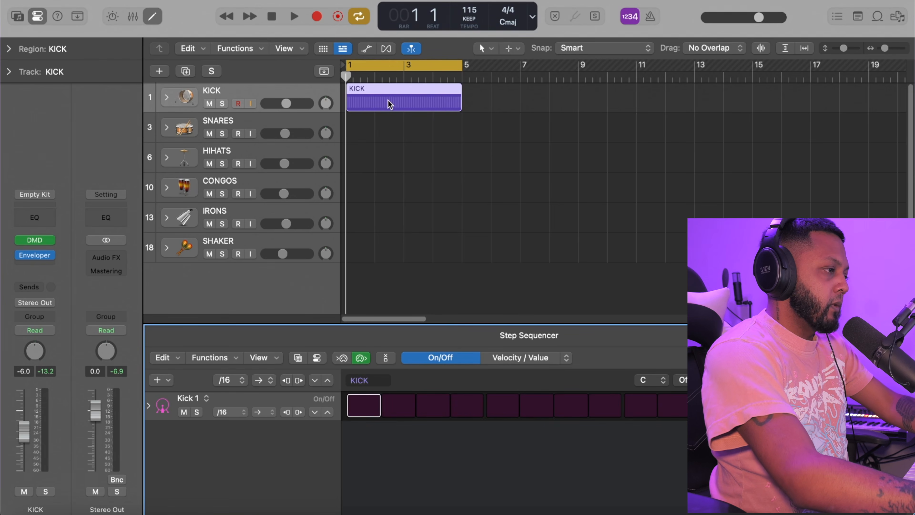
left_click(380, 96)
left_click_drag(381, 97, 381, 242)
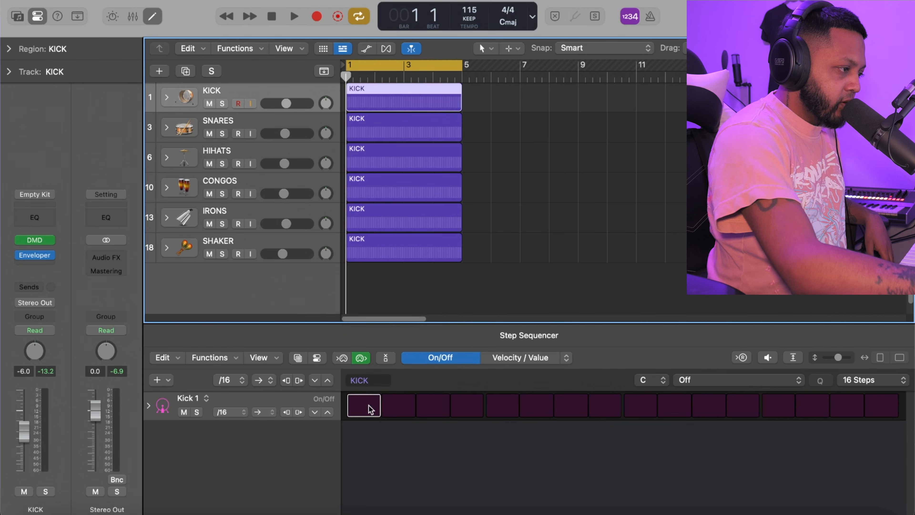
Program the kick on steps 1, 5, 9 and 13 of the KICK pattern and play it back.
left_click(370, 409)
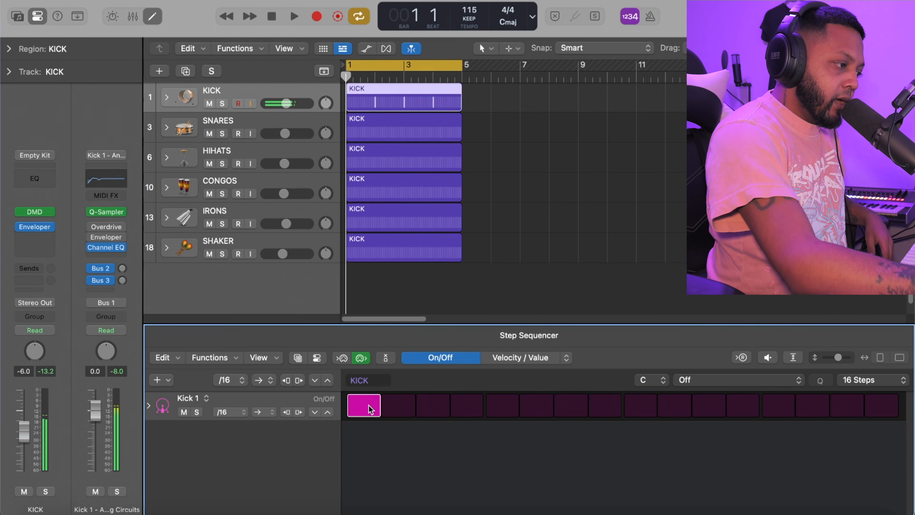
left_click(503, 405)
left_click(641, 404)
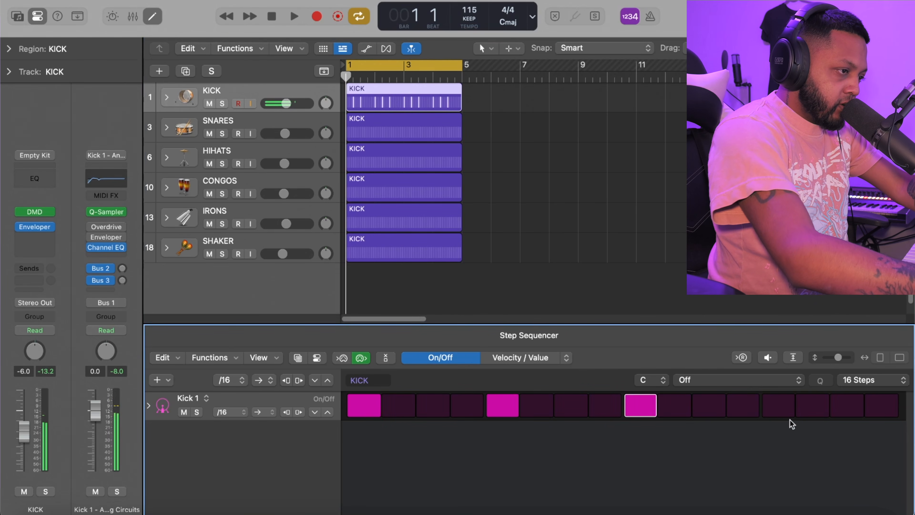
left_click(780, 407)
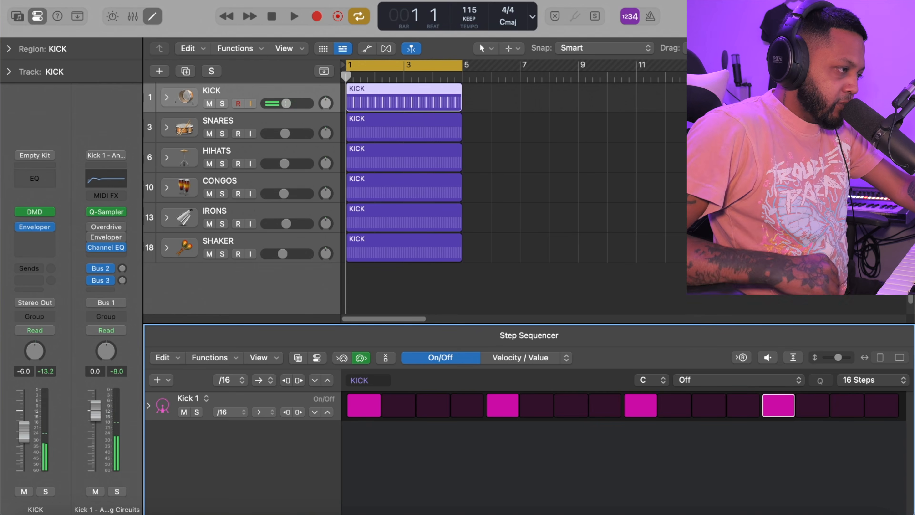
key("space")
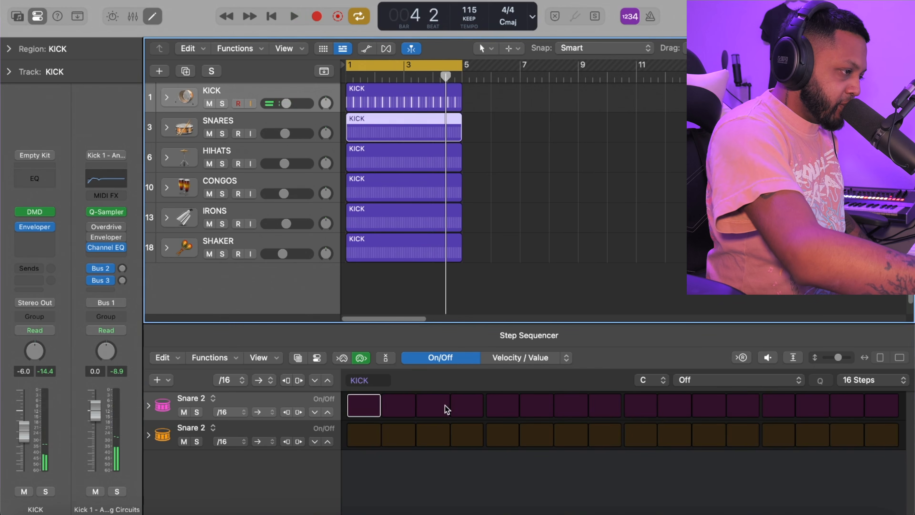
Program the lower Snare 2 row of the SNARES pattern on steps 4, 7, 12 and 15 and play it back.
left_click(454, 435)
left_click(567, 434)
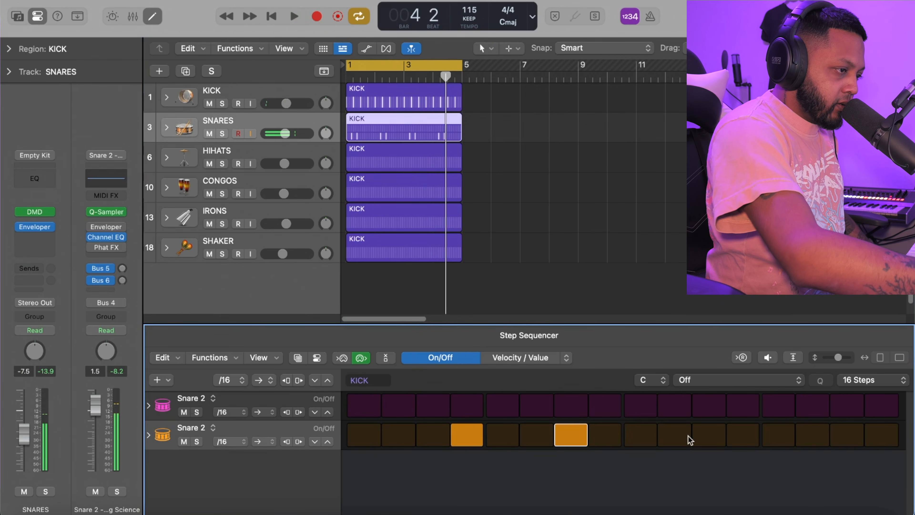
left_click(732, 436)
left_click(836, 433)
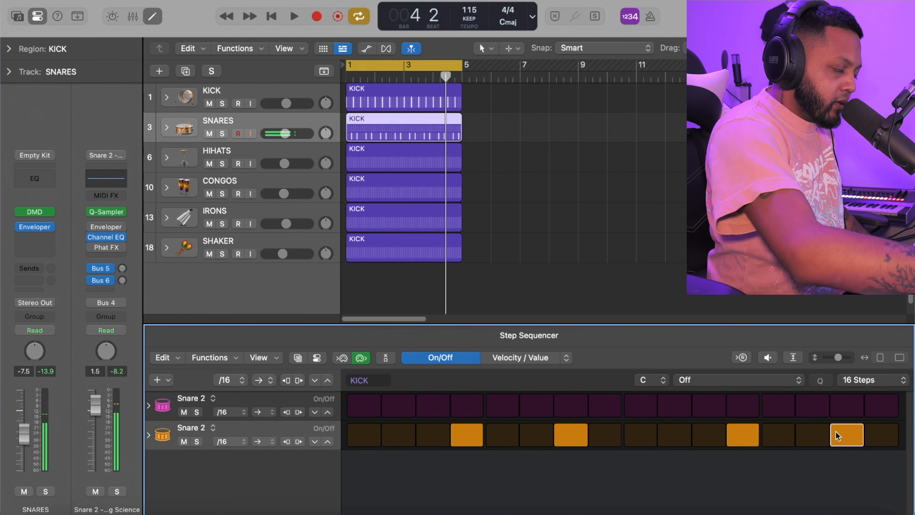
key("space")
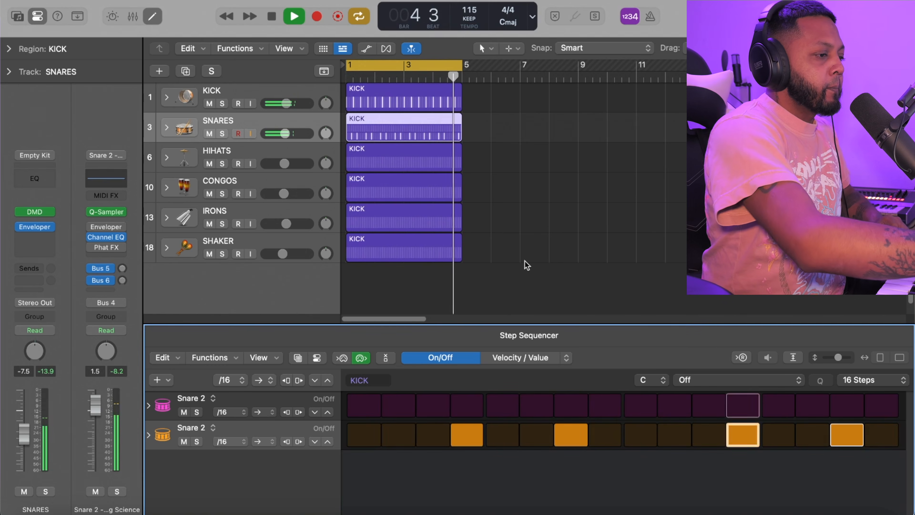
key("space")
Program the first Hi-Hat row of the HIHATS pattern on steps 1, 5, 9 and 13.
left_click(533, 151)
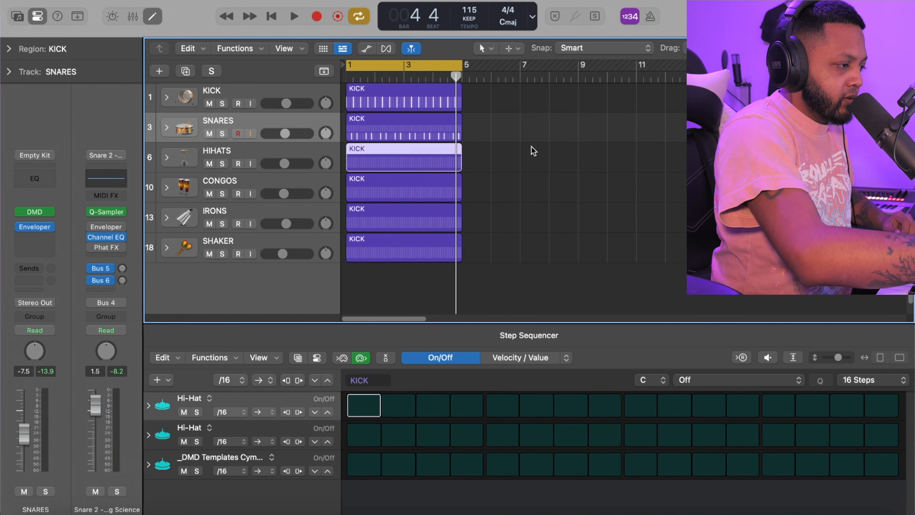
left_click(365, 405)
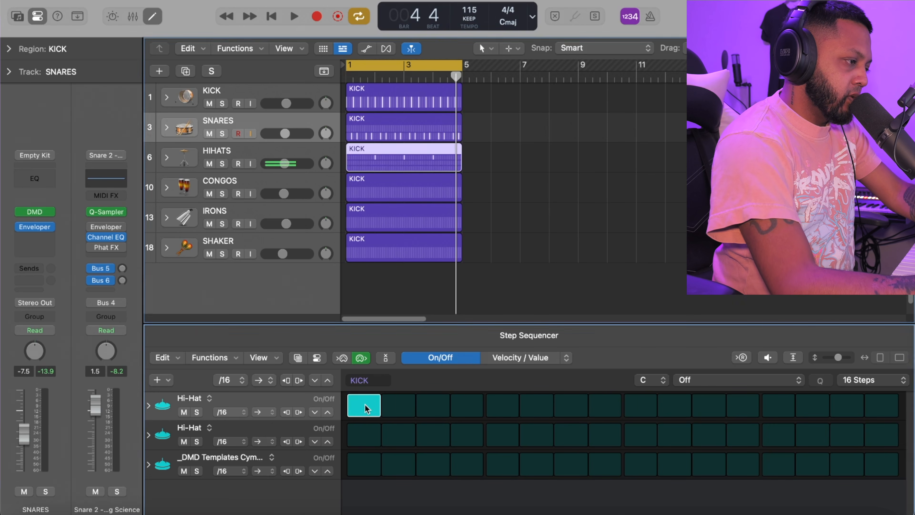
left_click(494, 409)
left_click(651, 407)
left_click(779, 404)
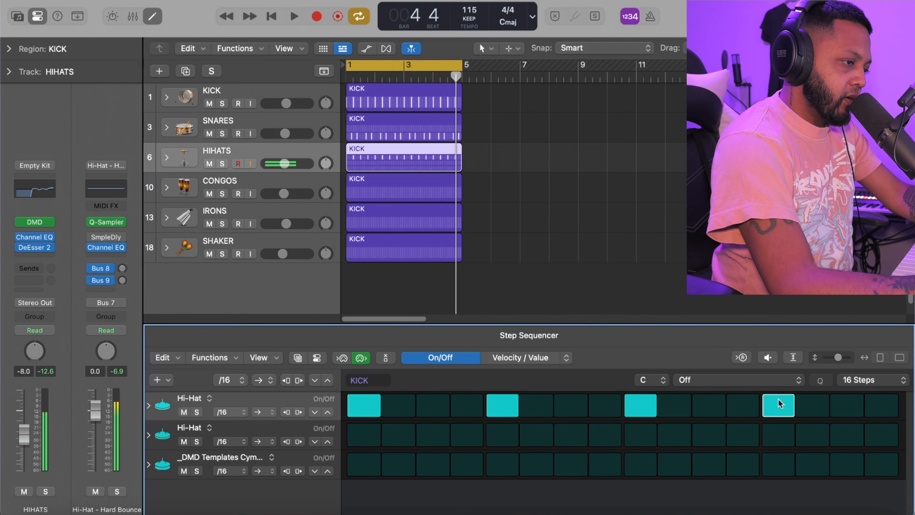
Activate steps 3, 7, 11 and 15 in the third row of the HIHATS pattern and start playback.
left_click(430, 465)
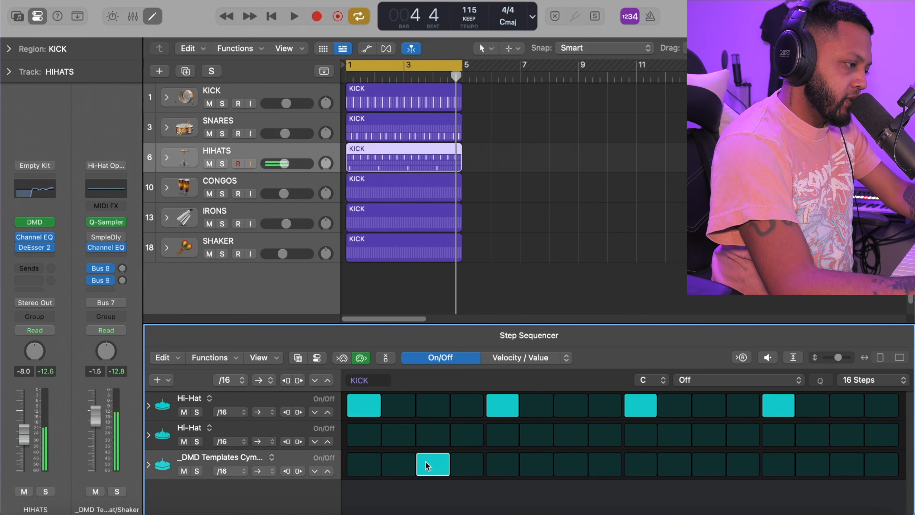
left_click(571, 465)
left_click(708, 468)
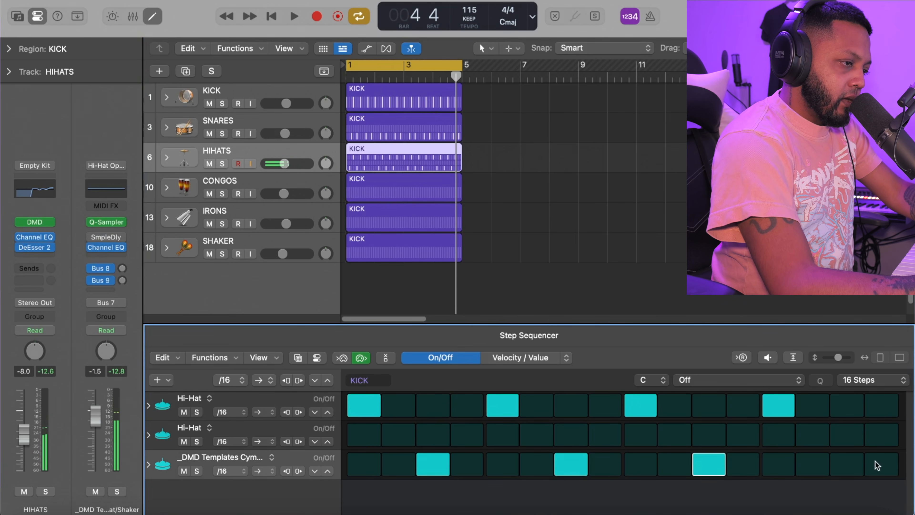
left_click(848, 465)
key("space")
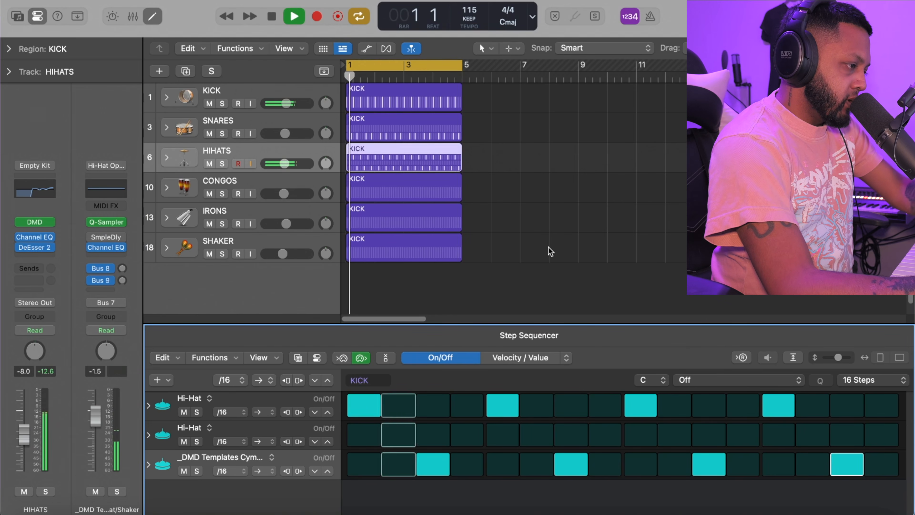
Stop playback and program the first row of the CONGOS pattern on steps 2, 6, 10 and 14.
left_click(427, 197)
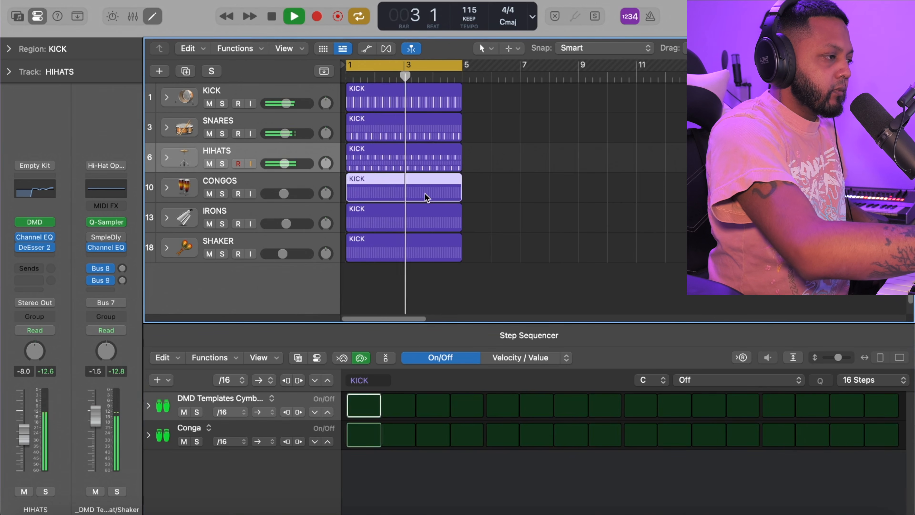
key("space")
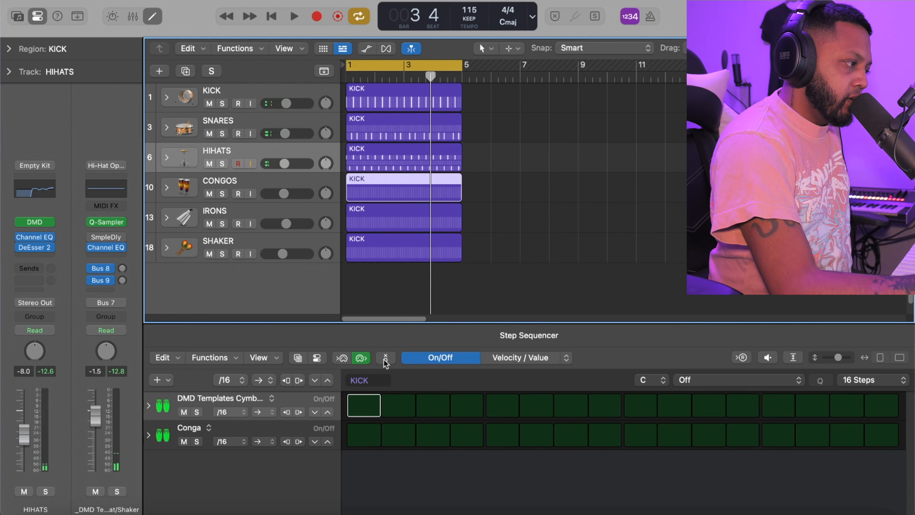
left_click(404, 406)
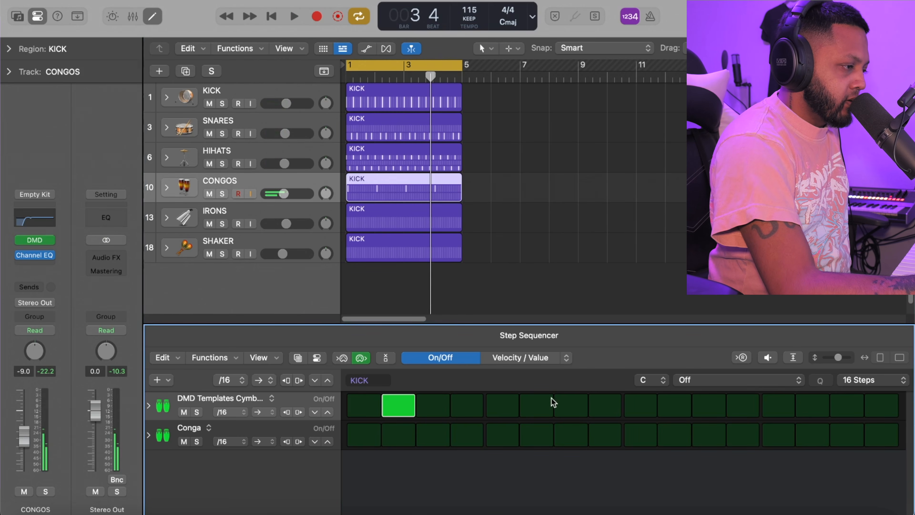
left_click(541, 404)
left_click(681, 407)
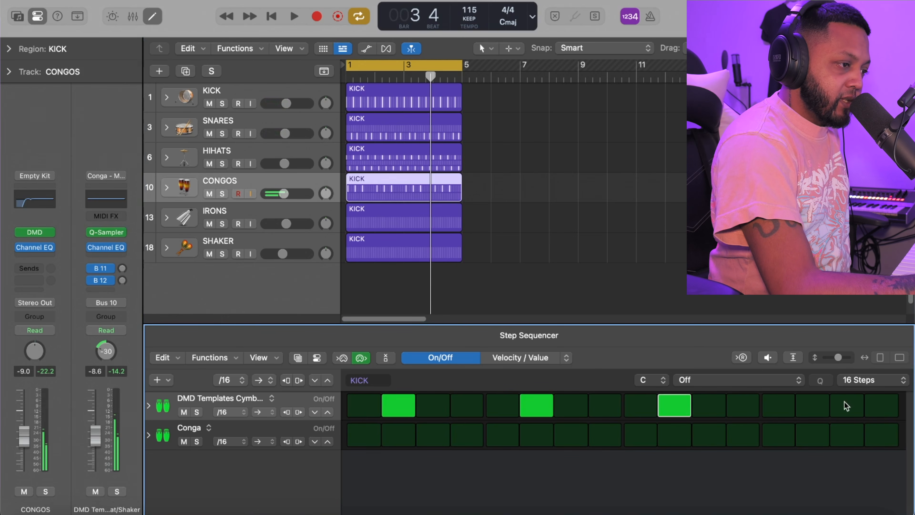
left_click(822, 406)
Activate steps 4, 7, 12 and 15 in the Conga row of the CONGOS pattern and play back the beat.
left_click(469, 438)
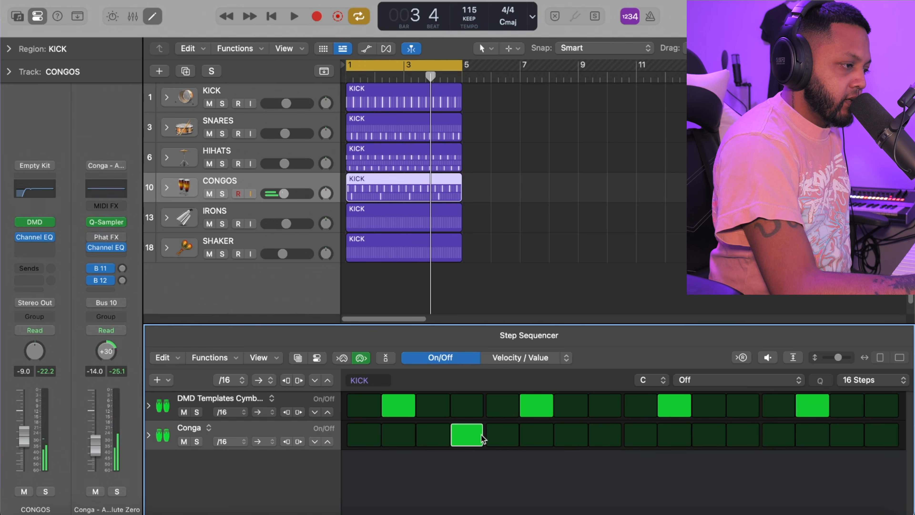
left_click(584, 437)
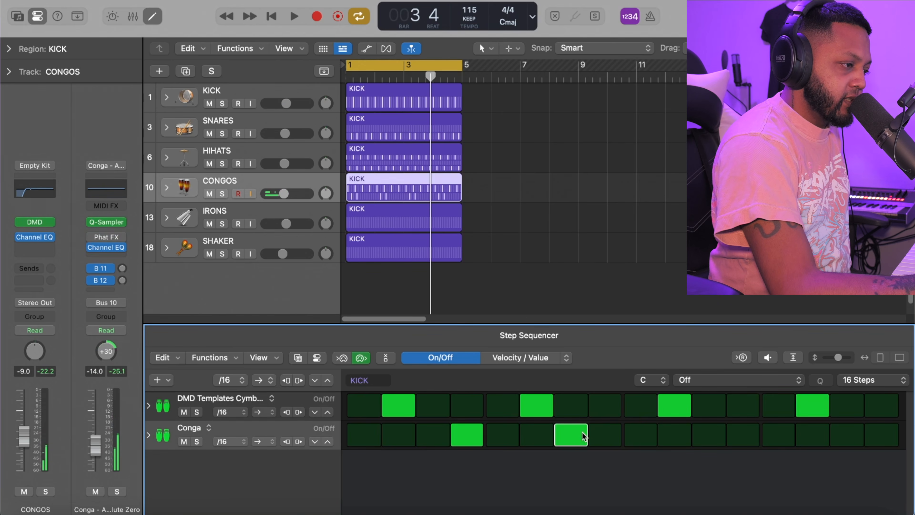
left_click(735, 434)
left_click(863, 431)
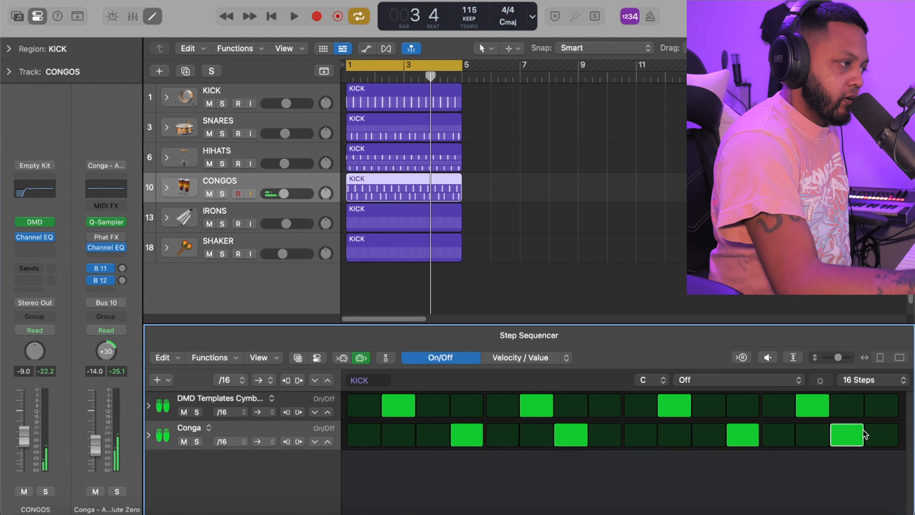
key("space")
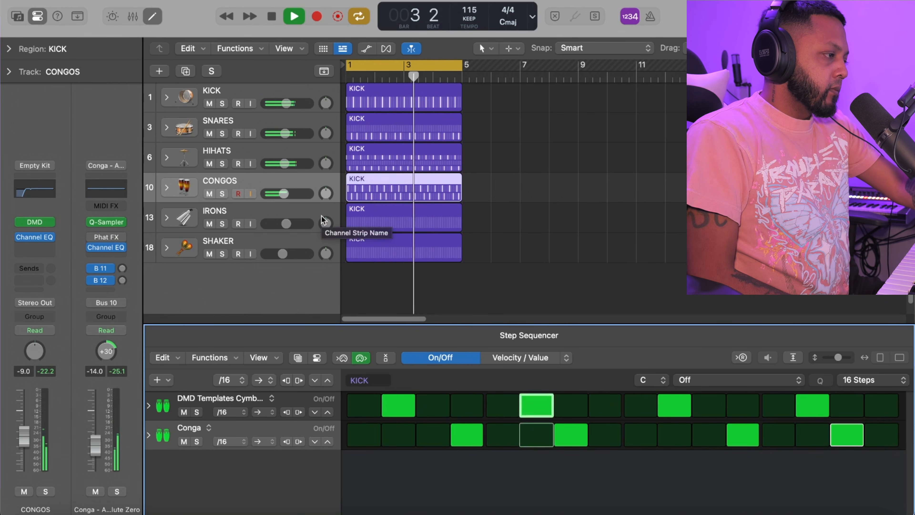
key("space")
Program the second row of the IRONS pattern on steps 1, 2, 5, 6, 9, 10, 13 and 14, leaving the first row empty.
left_click(416, 223)
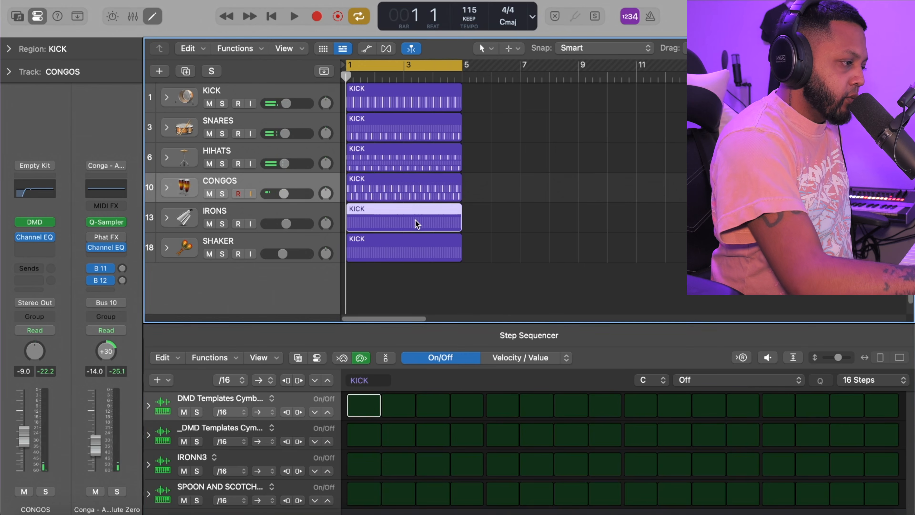
left_click(371, 408)
left_click(369, 408)
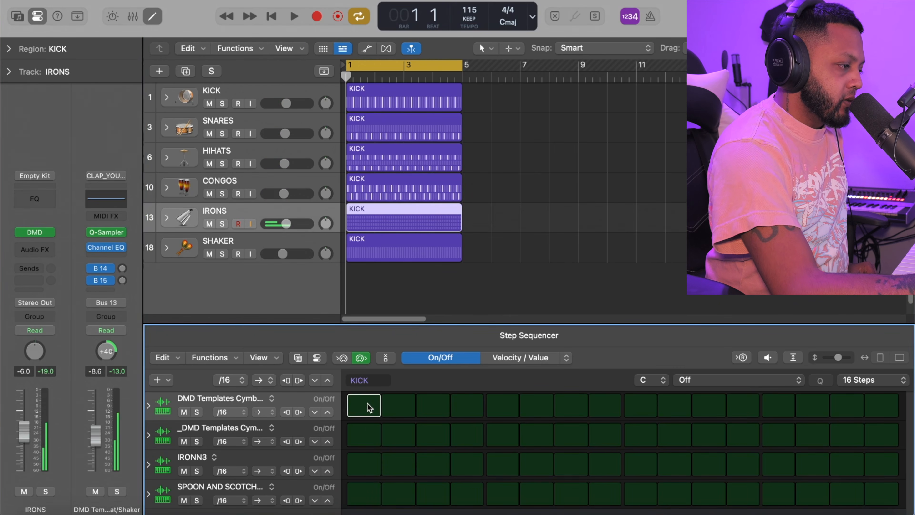
left_click(365, 438)
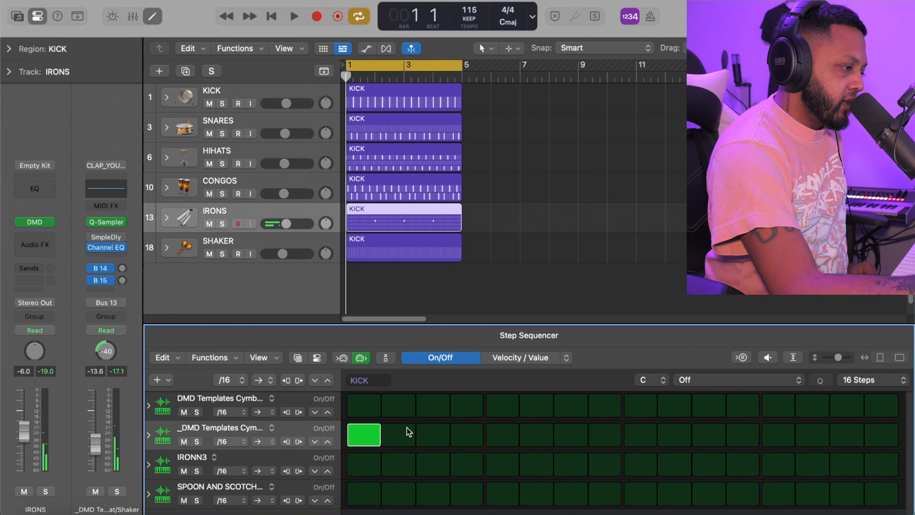
left_click(397, 438)
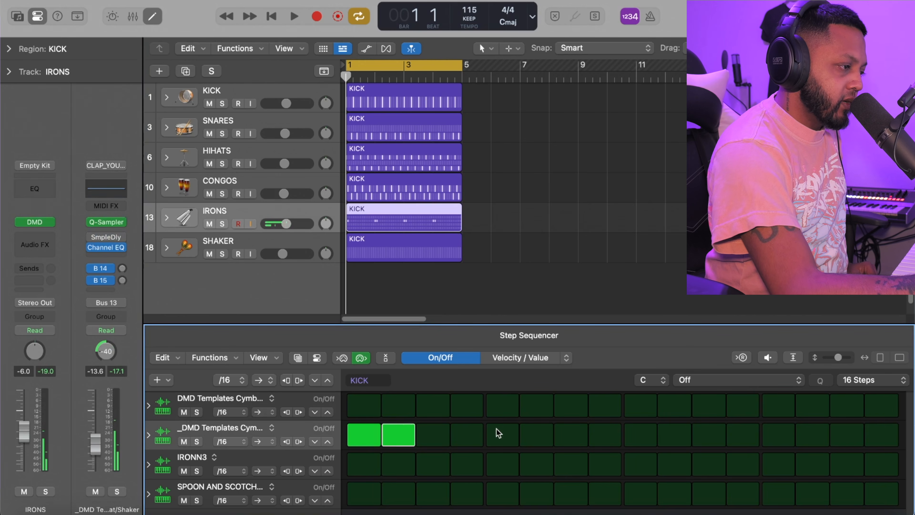
left_click_drag(498, 432, 546, 437)
left_click(641, 437)
left_click(687, 436)
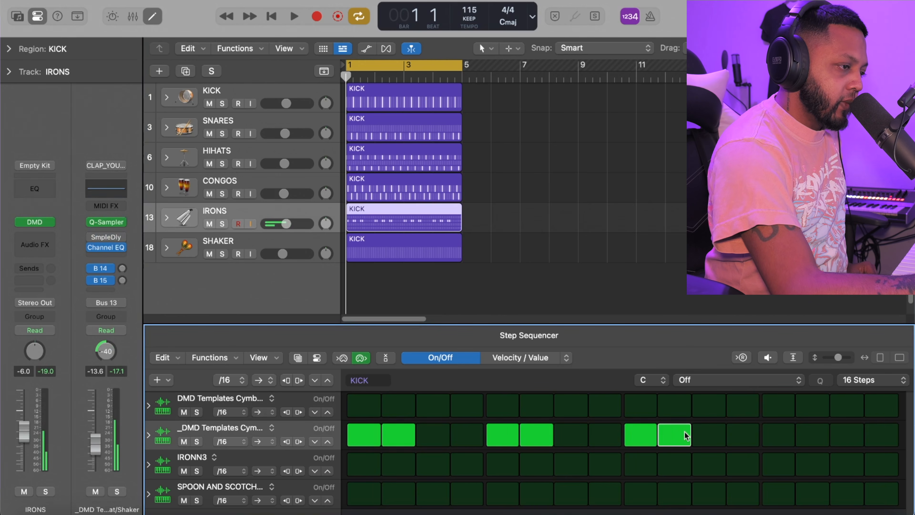
left_click(783, 433)
left_click(813, 434)
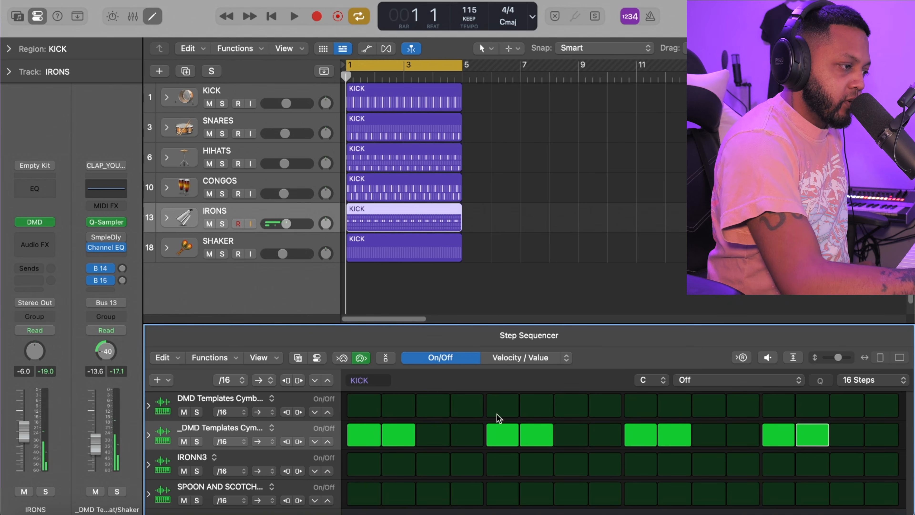
Program the first row of the IRONS pattern on steps 3, 4, 7, 8, 11, 12, 15 and 16.
key("space")
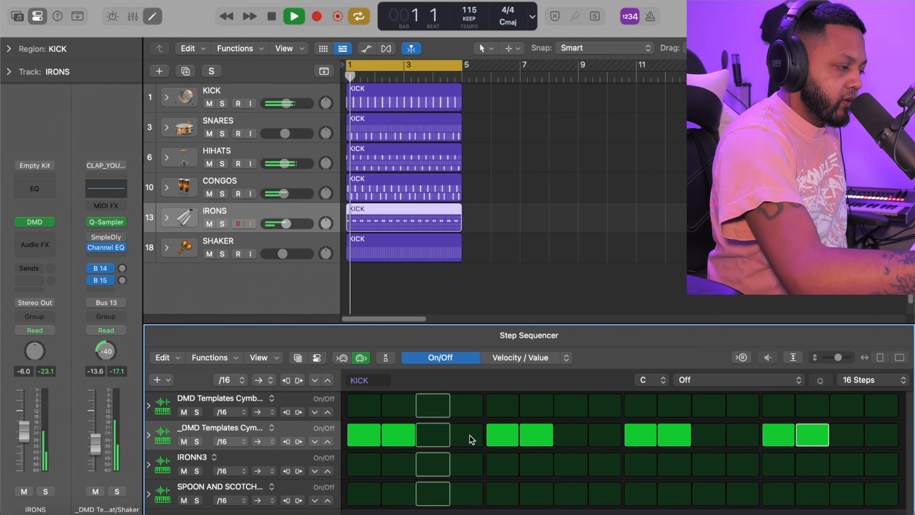
key("space")
left_click(432, 403)
left_click(462, 404)
left_click(574, 405)
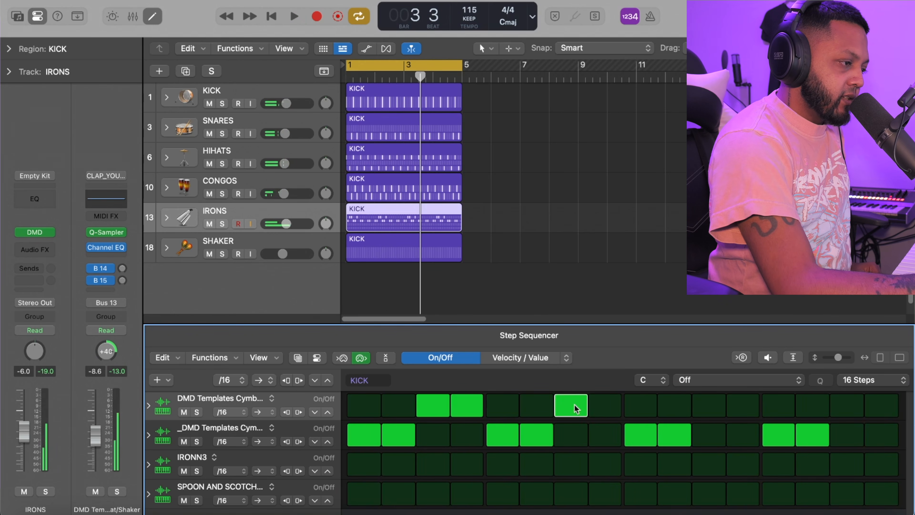
left_click(619, 407)
left_click(705, 403)
left_click(753, 404)
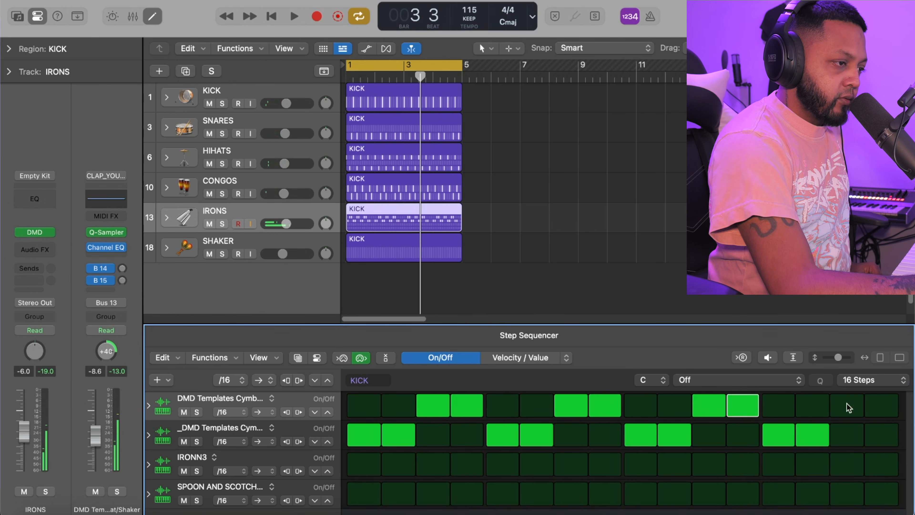
Play back the beat, stop it and select the SHAKER pattern for editing.
key("space")
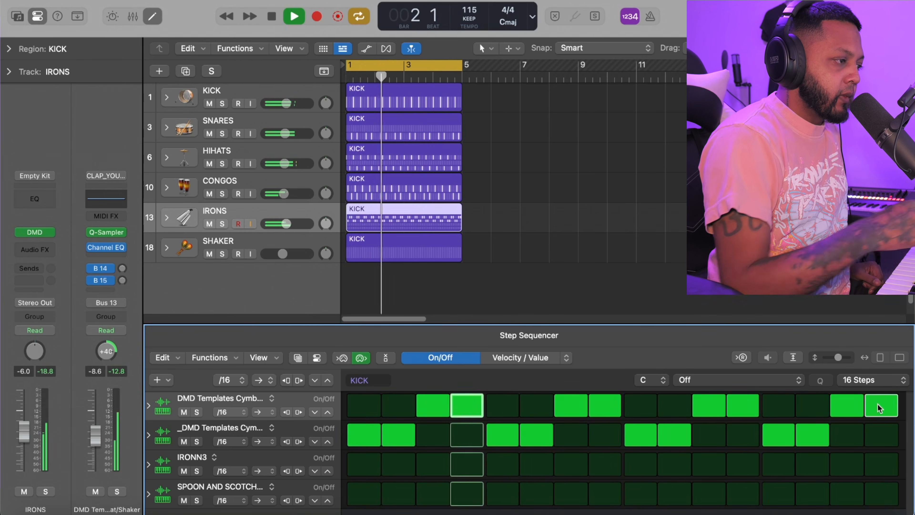
key("space")
left_click(549, 256)
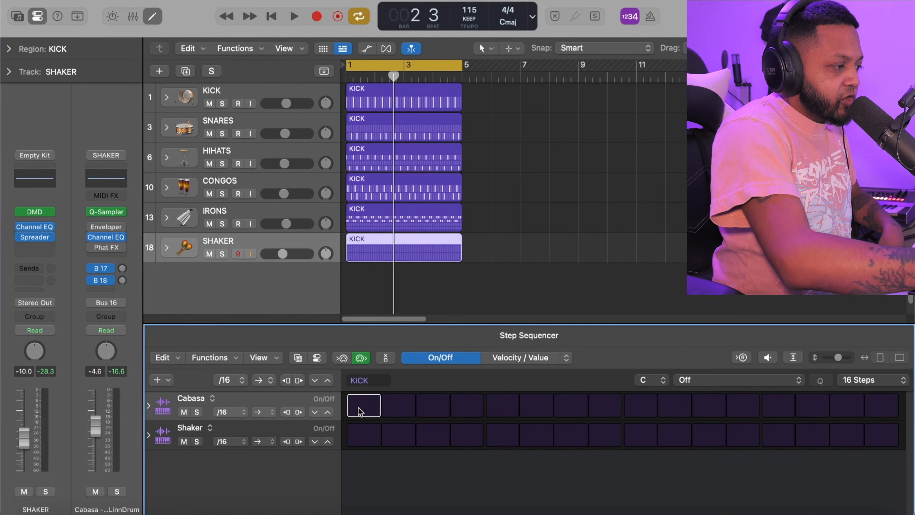
left_click(363, 435)
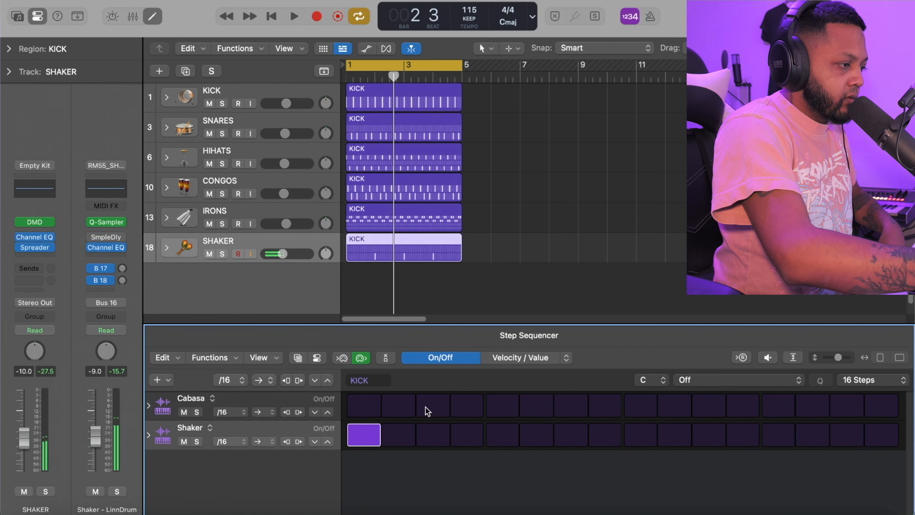
left_click(443, 408)
left_click(468, 408)
left_click(447, 406)
left_click(476, 406)
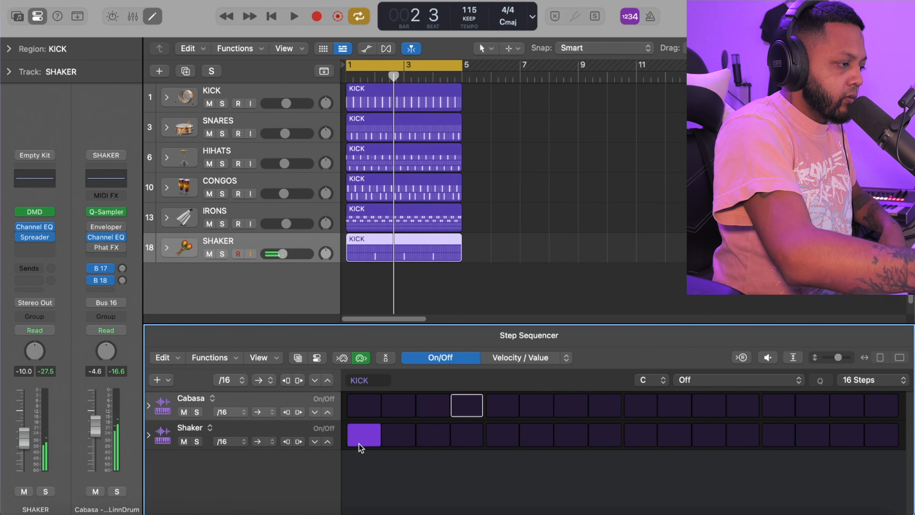
left_click(357, 442)
Activate steps 1 and 5 in the Cabasa row and steps 3, 4, 7 and 8 in the Shaker row.
left_click(364, 402)
left_click(430, 439)
left_click(462, 440)
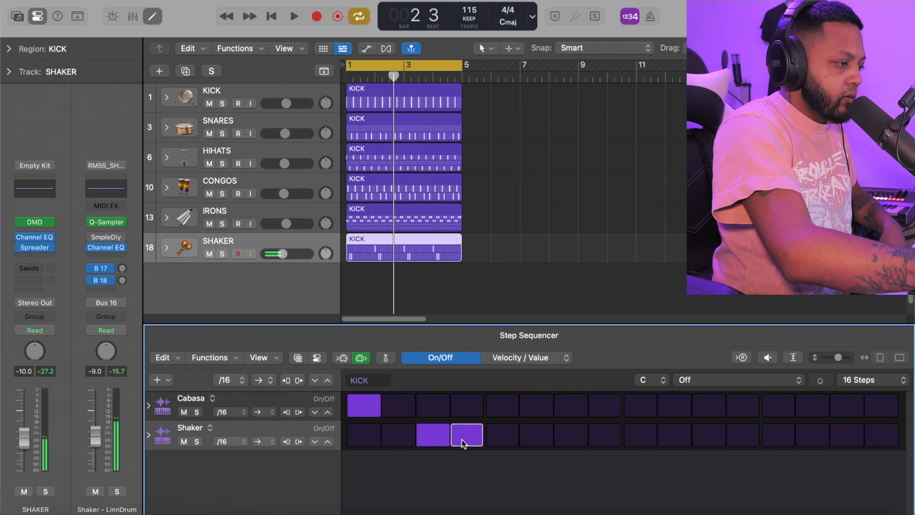
left_click(502, 405)
left_click(599, 435)
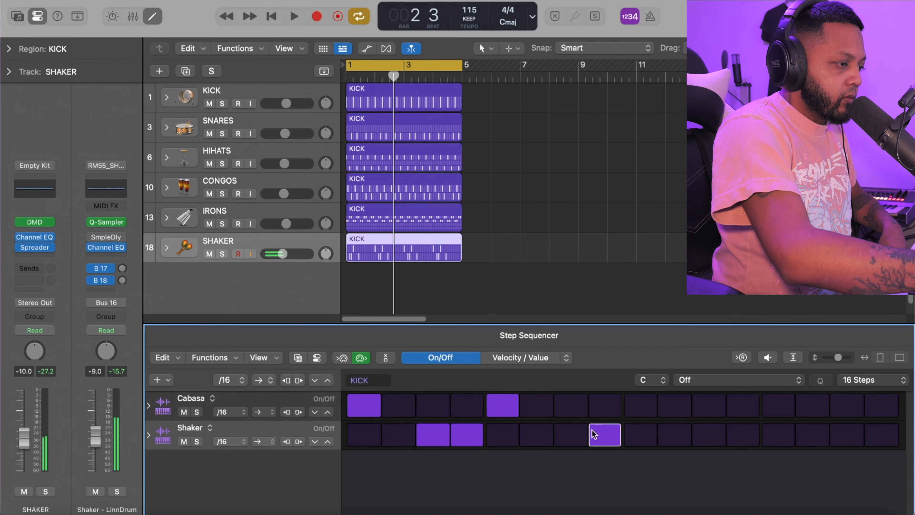
left_click(587, 434)
Activate Cabasa steps 9 and 13 and Shaker steps 11, 12, 15 and 16, and play back the beat.
left_click(637, 405)
left_click(723, 437)
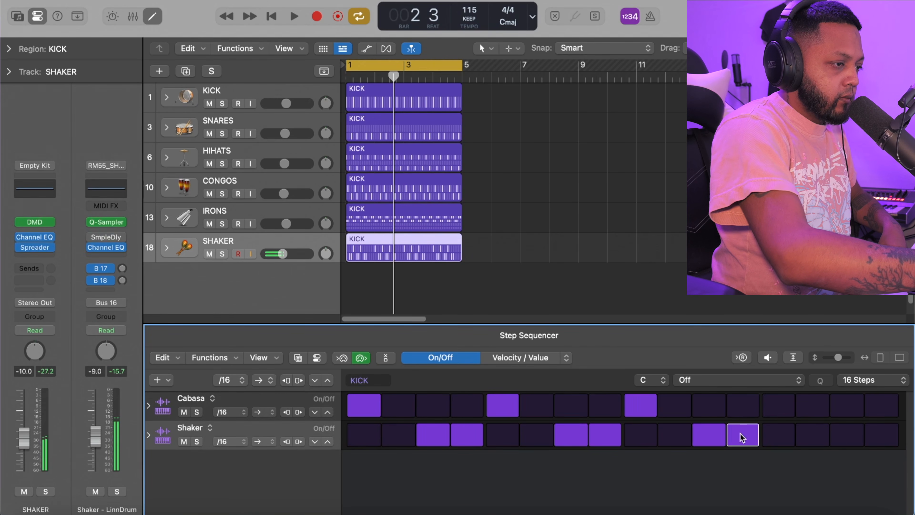
left_click(778, 405)
left_click(847, 435)
left_click(879, 433)
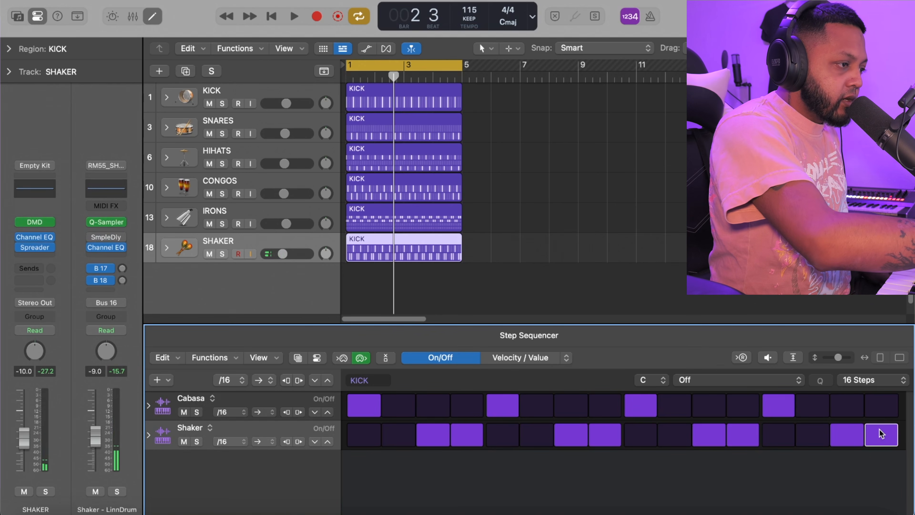
key("space")
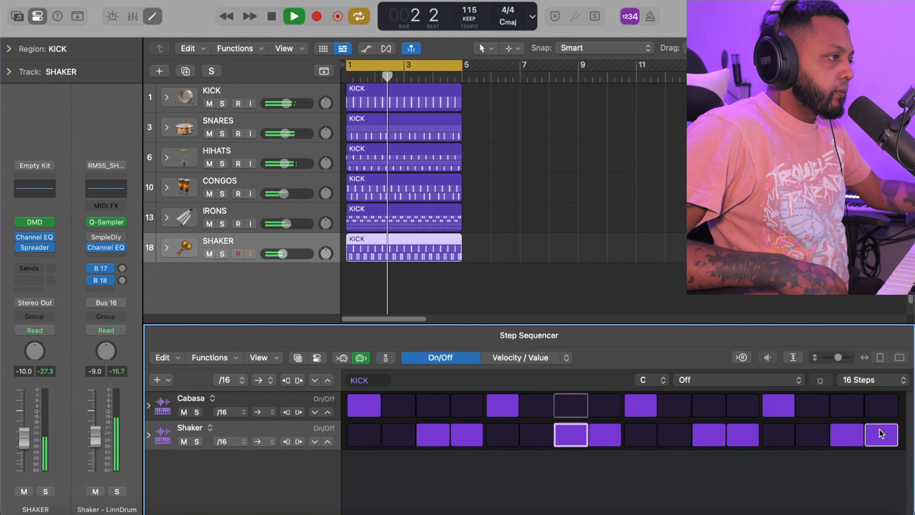
key("space")
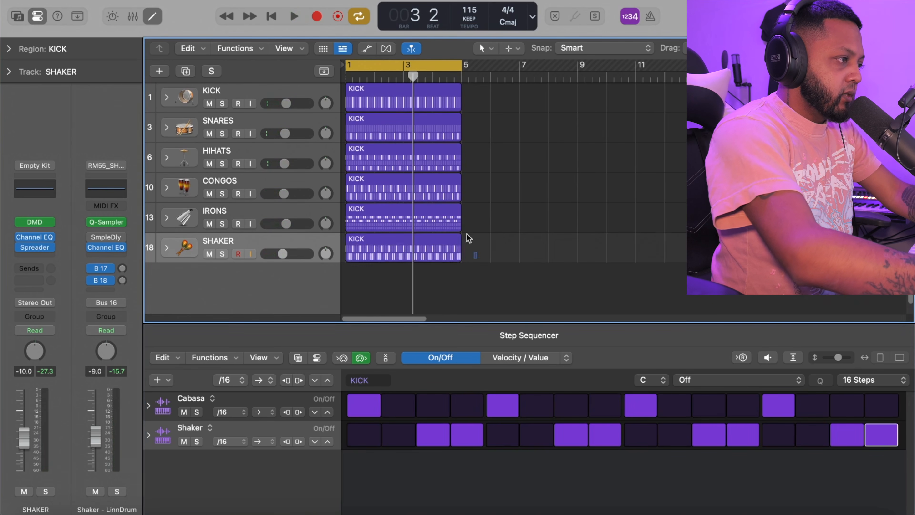
Select all six pattern regions and move them to bar 17.
left_click_drag(477, 259, 341, 39)
left_click_drag(386, 100, 856, 101)
scroll(594, 144, "right", 5)
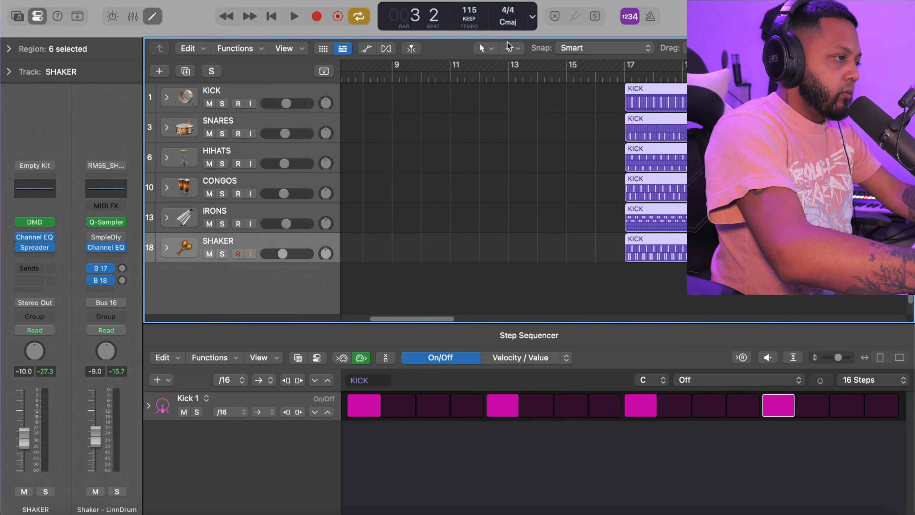
Set the secondary tool to the Mute tool and mute the six regions at bar 17.
left_click(511, 48)
left_click(524, 155)
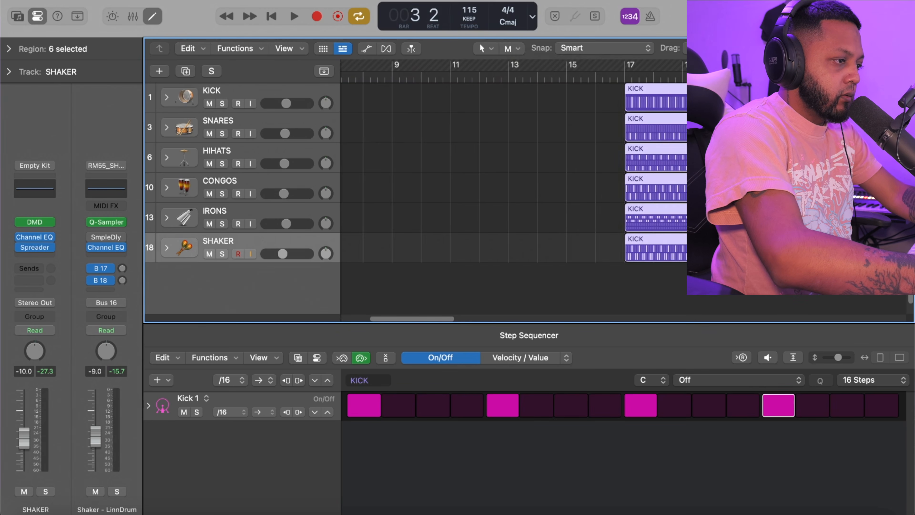
left_click(666, 154, "super")
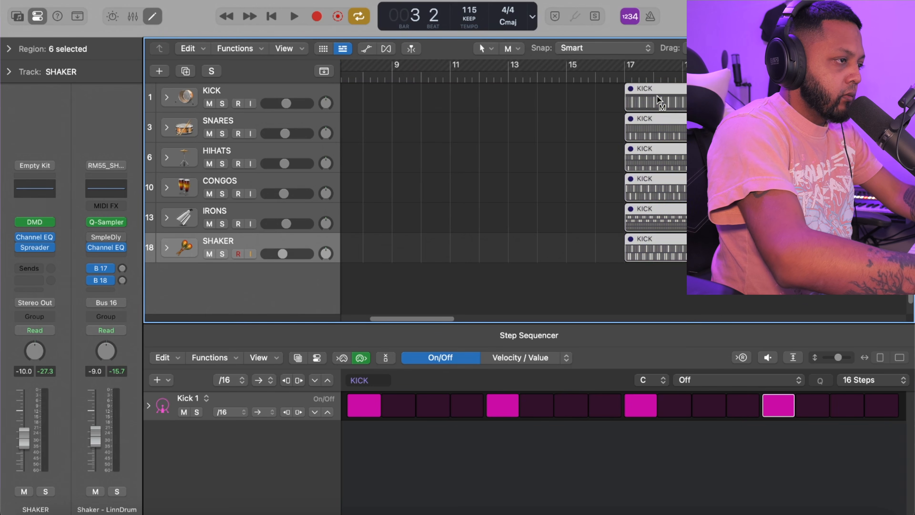
scroll(432, 161, "left", 5)
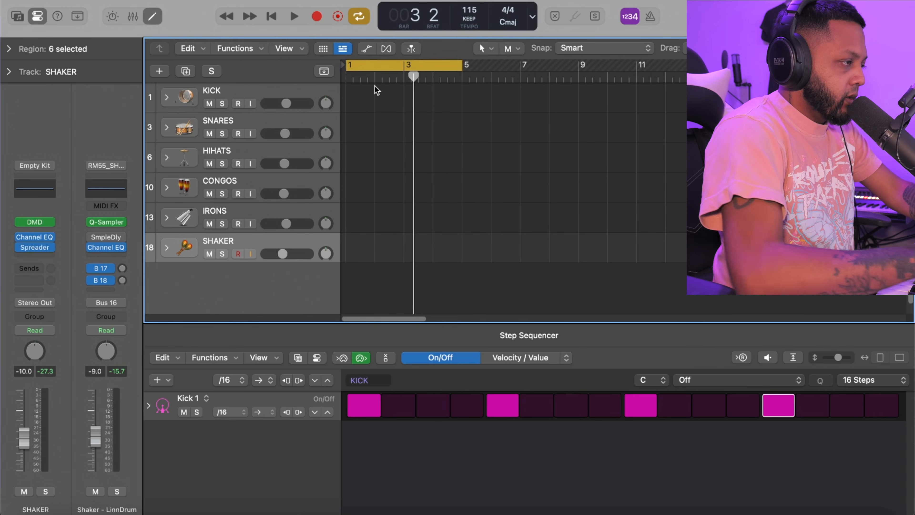
left_click(365, 99)
right_click(364, 97)
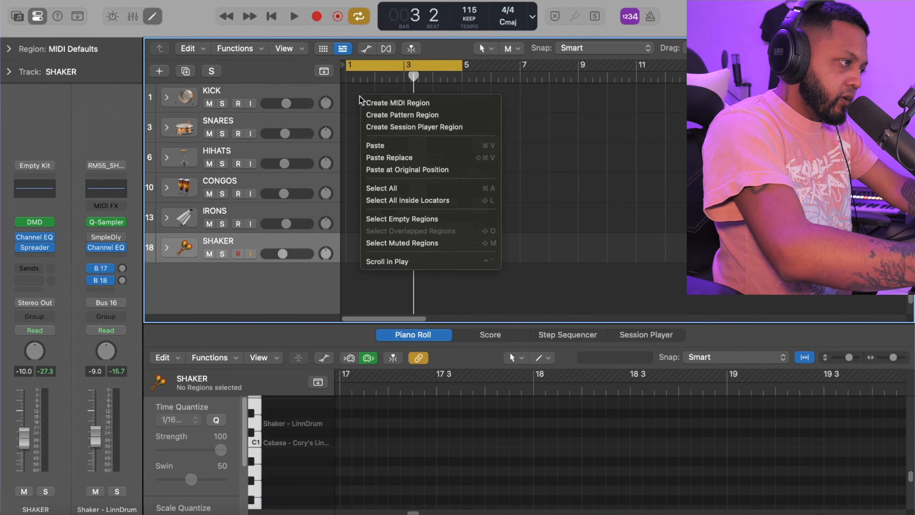
left_click(376, 115)
left_click_drag(371, 94, 371, 239)
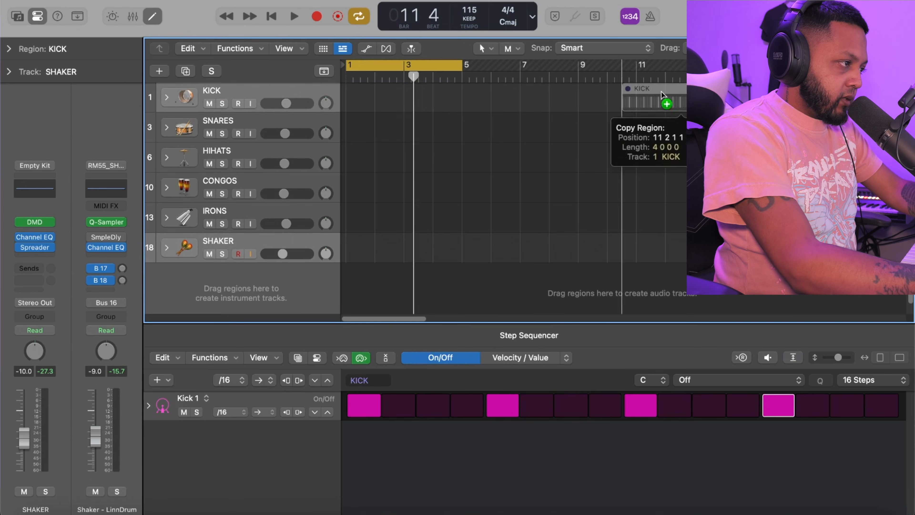
Copy the muted KICK region from bar 17 to bar 1 and unmute the copy.
left_click_drag(663, 93, 393, 93)
left_click_drag(379, 93, 388, 97)
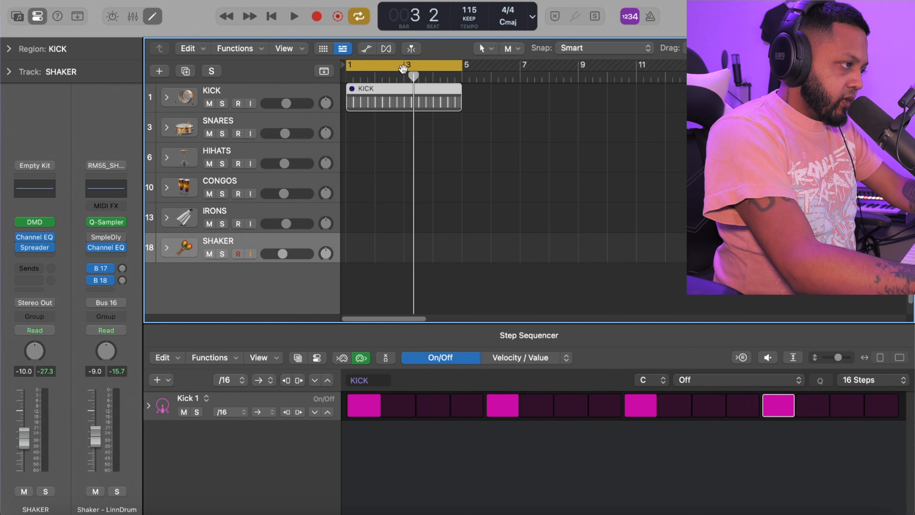
left_click(388, 97)
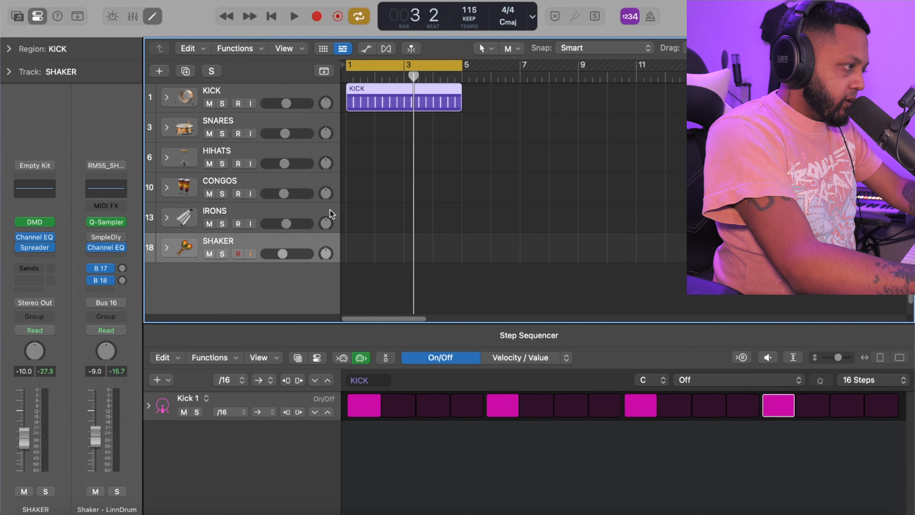
Create a pattern region on the SNARES track and program its second row on steps 4, 7, 11, 12 and 15, starting playback.
left_click(366, 128)
right_click(366, 128)
left_click(372, 144)
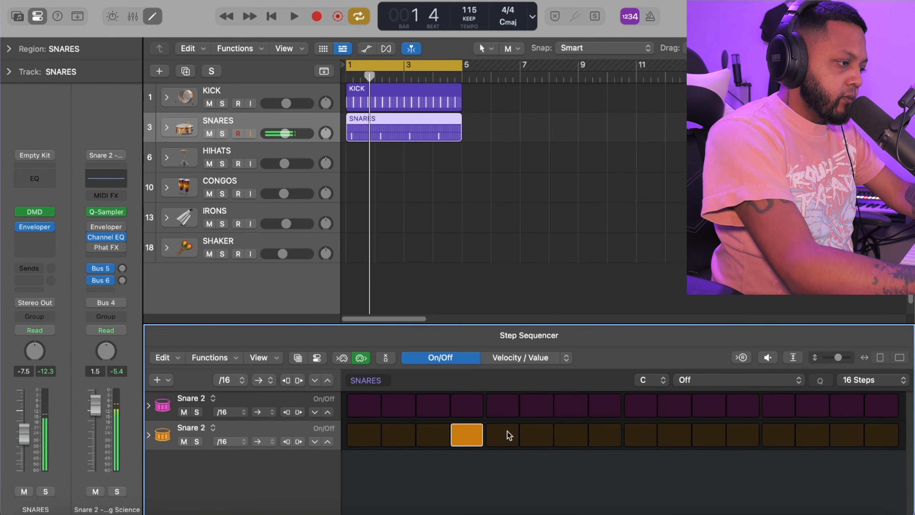
left_click(571, 433)
key("space")
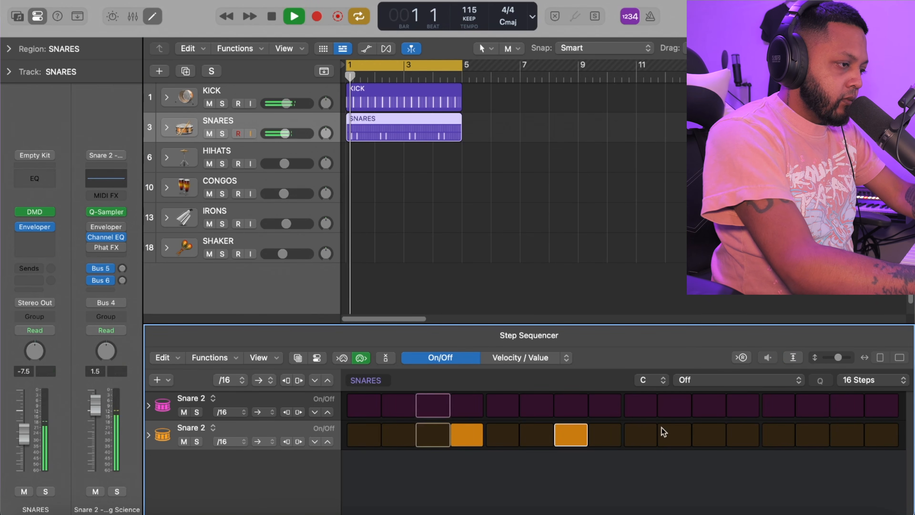
left_click(743, 433)
left_click(848, 433)
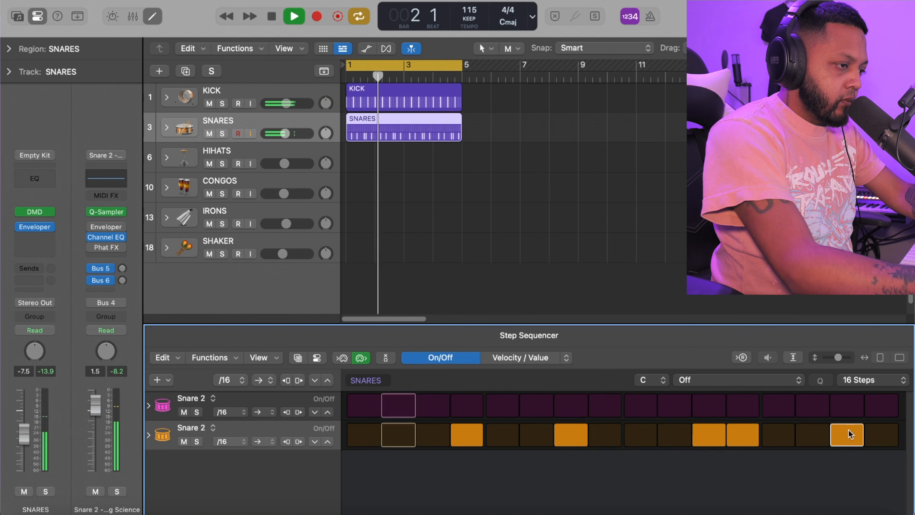
Create a pattern region on the HIHATS track, stop playback and activate step 2 in its first row.
right_click(366, 165)
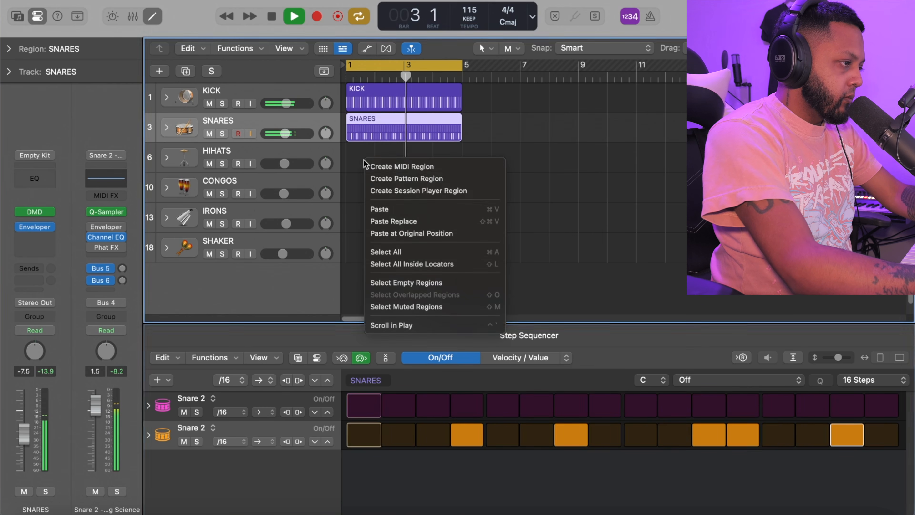
left_click(384, 180)
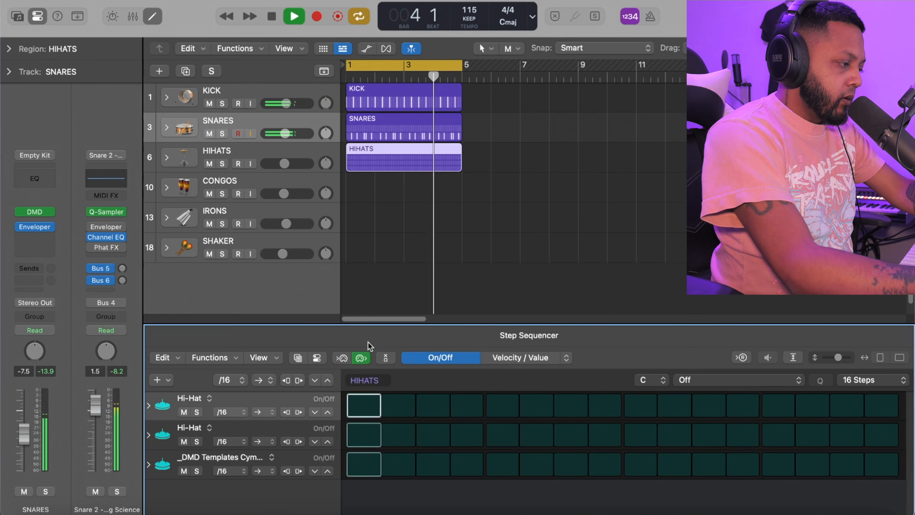
key("space")
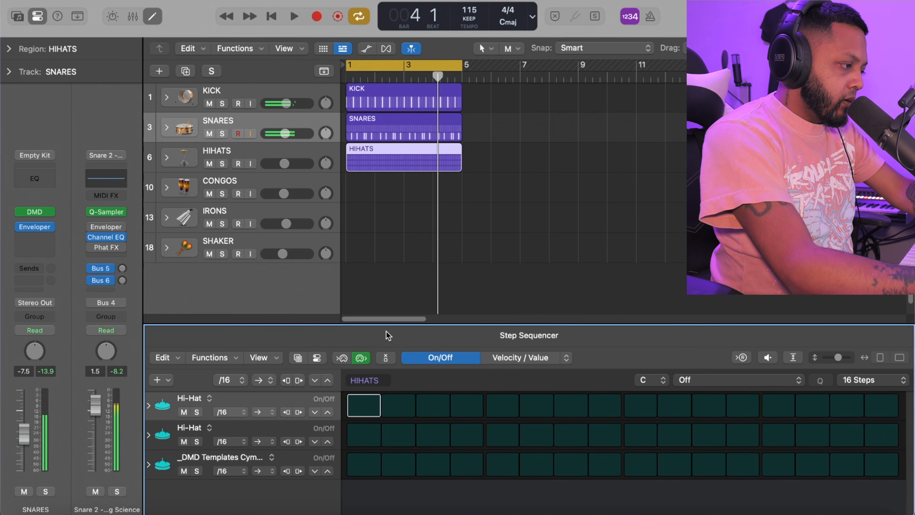
left_click(394, 406)
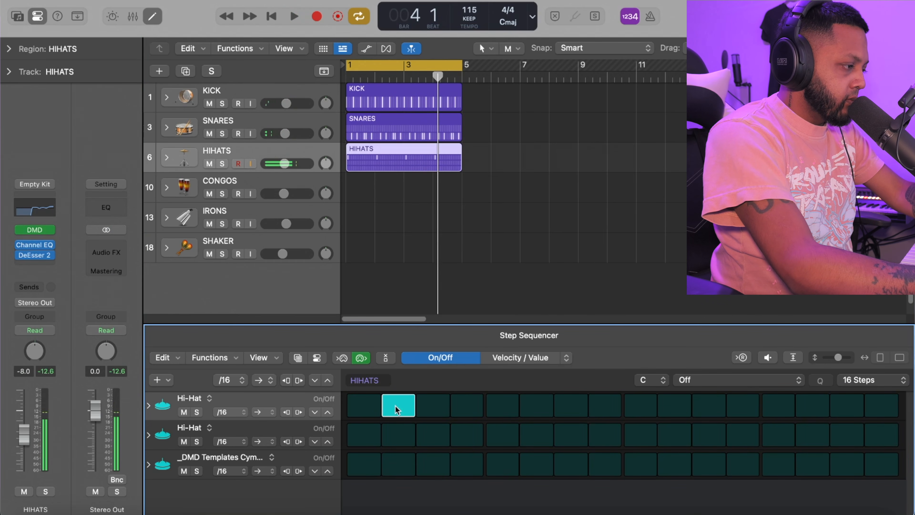
Activate steps 5 and 9 in the second row of the HIHATS pattern, auditioning the placement with short playbacks.
left_click(458, 431)
key("space")
key("space")
left_click(481, 429)
key("space")
left_click(495, 429)
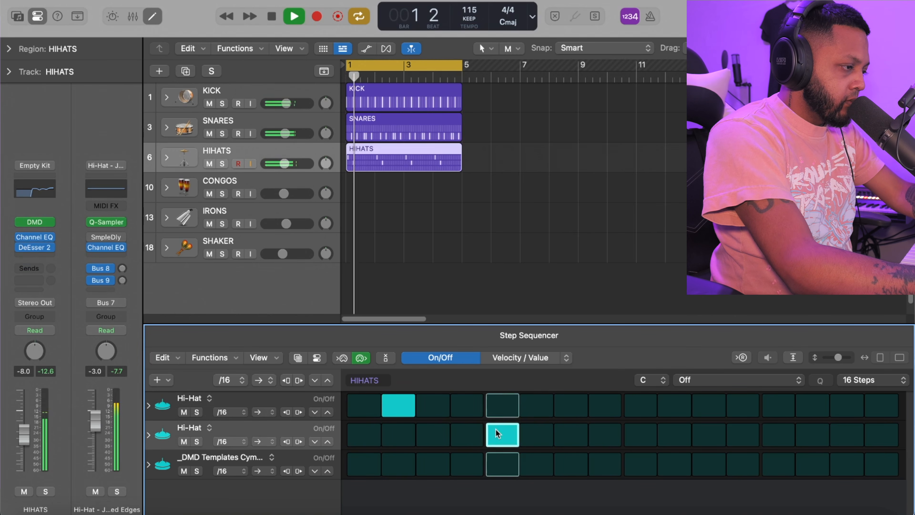
key("space")
key("space")
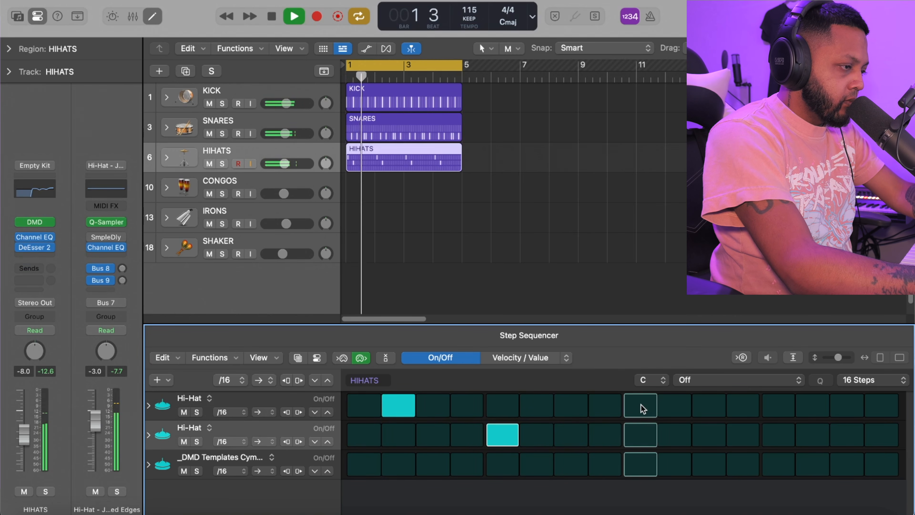
key("space")
left_click(645, 432)
key("space")
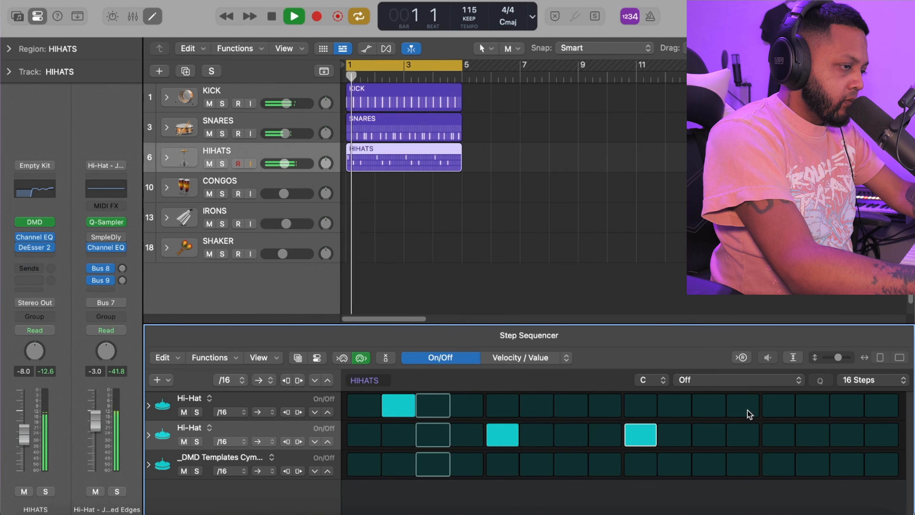
Activate step 13 in the second row and steps 7 and 15 in the third row of the HIHATS pattern during playback.
left_click(776, 405)
left_click(777, 406)
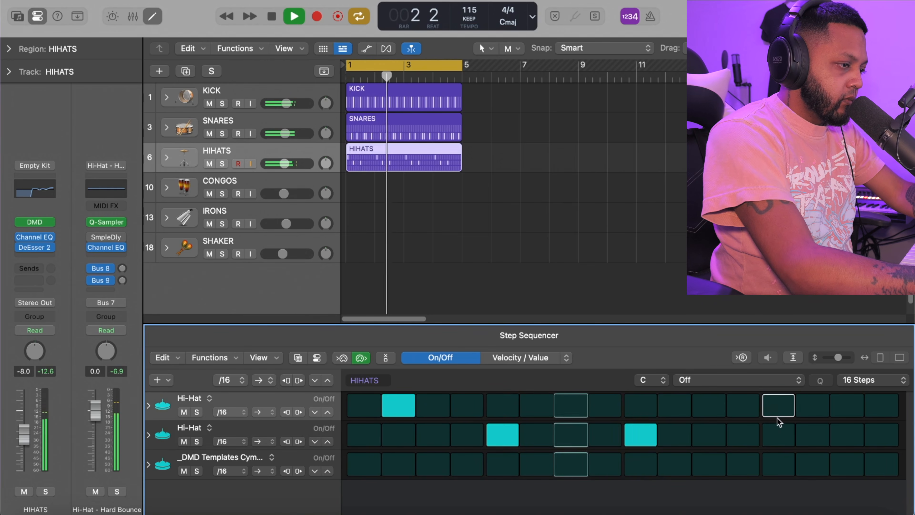
left_click(778, 430)
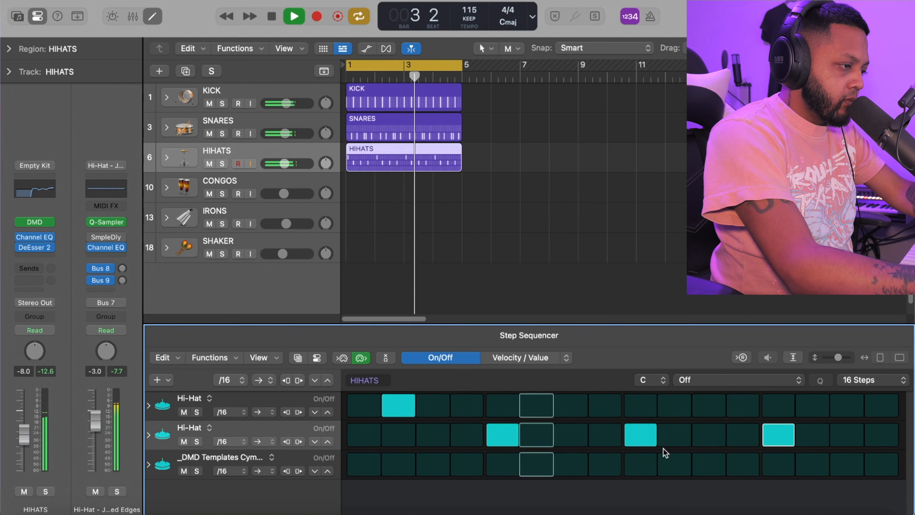
left_click(583, 465)
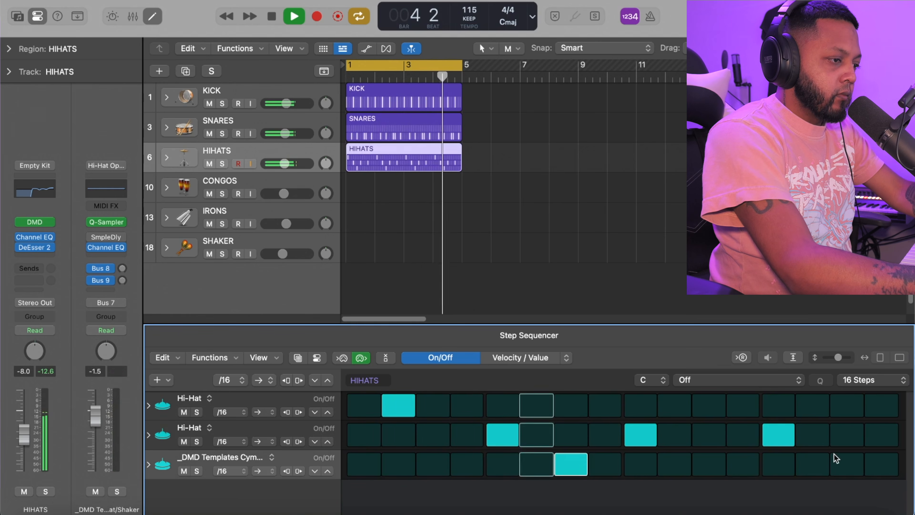
left_click(845, 460)
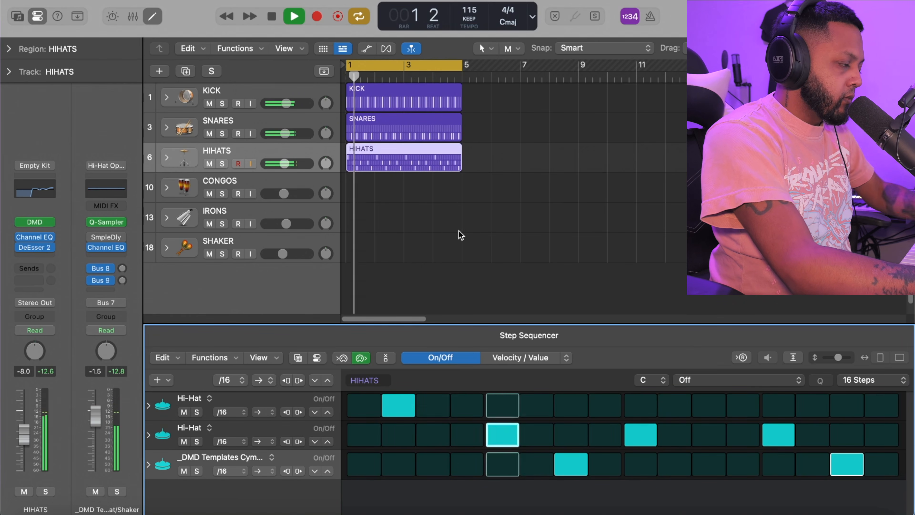
Create a pattern region on the CONGOS track and activate steps 2 and 4 in its first row and step 7 in its second row.
right_click(359, 186)
left_click(374, 203)
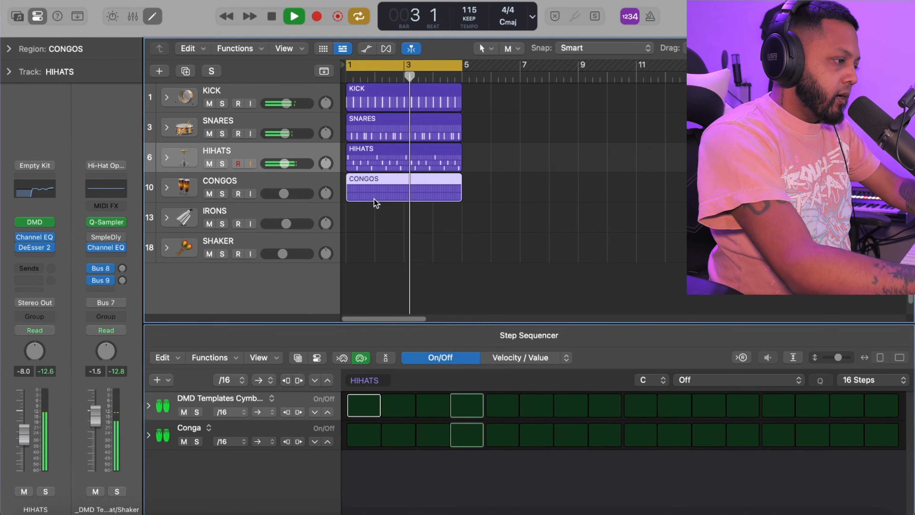
left_click(363, 407)
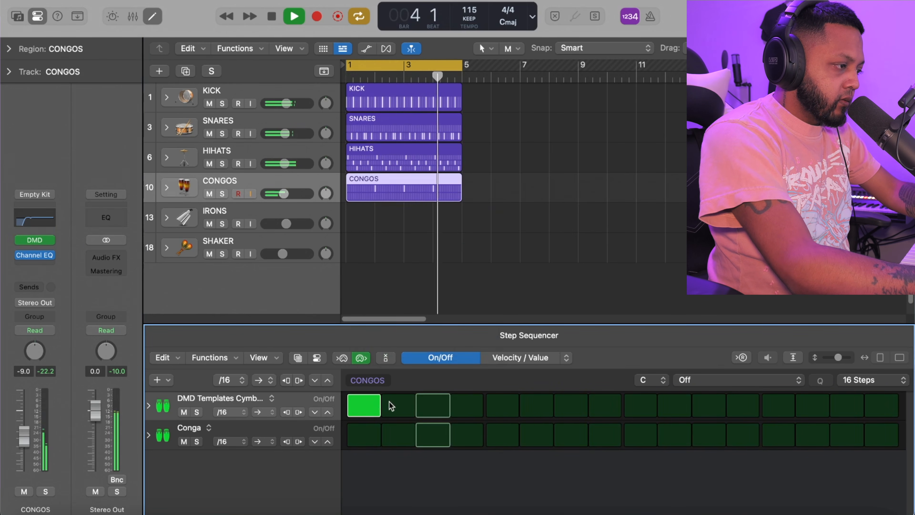
left_click(378, 403)
left_click(397, 405)
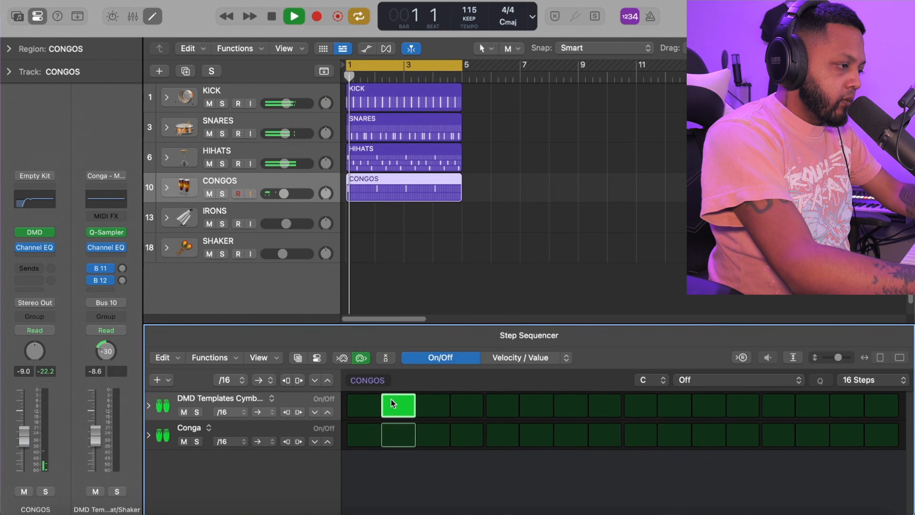
left_click(468, 403)
left_click(570, 433)
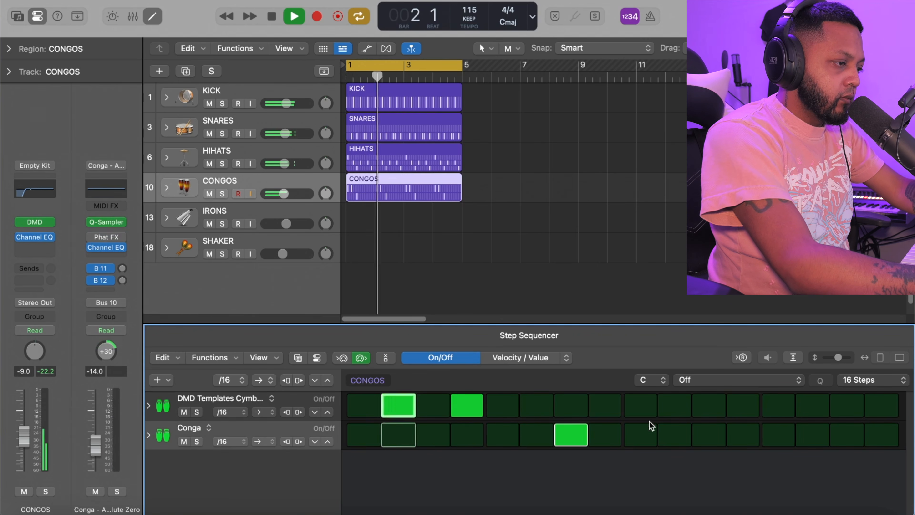
Activate steps 9 and 11 in the first row and step 15 in the second row of the CONGOS pattern during playback.
left_click(673, 406)
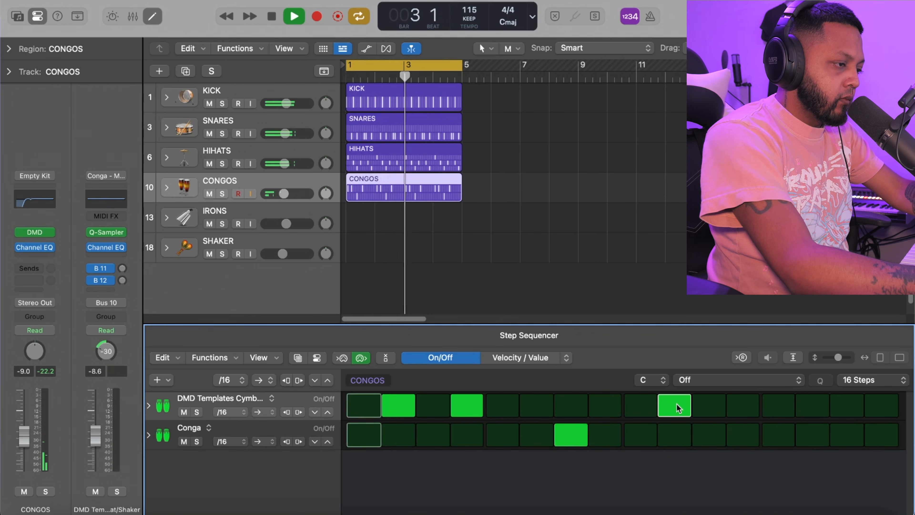
left_click(740, 406)
left_click(682, 405)
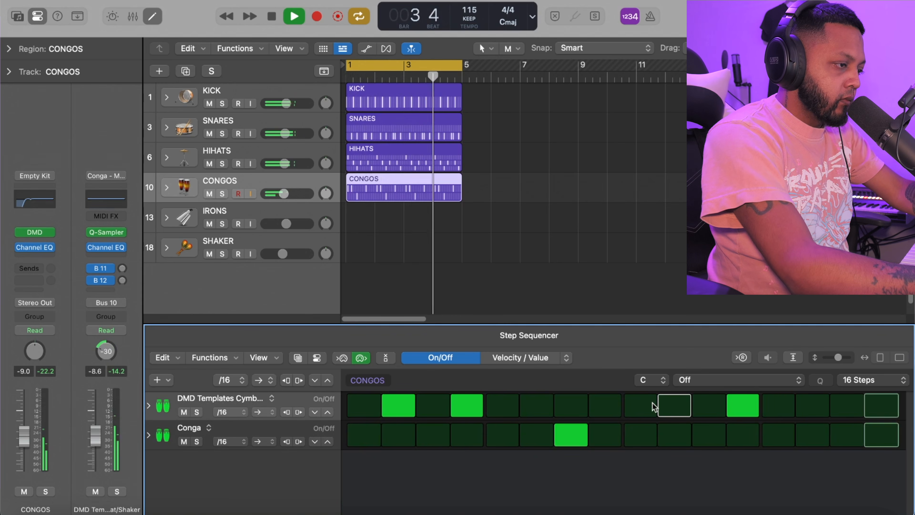
left_click(640, 406)
left_click(708, 405)
left_click(777, 407)
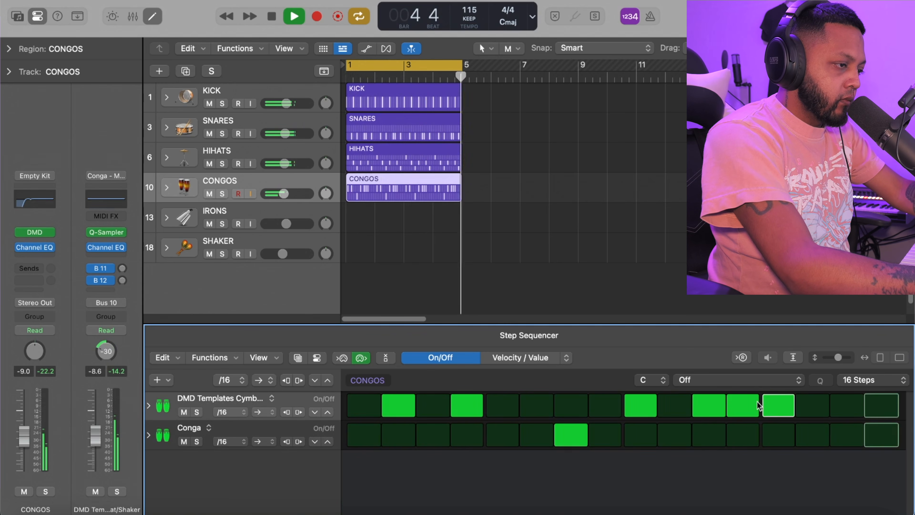
left_click_drag(758, 405, 773, 407)
left_click(844, 429)
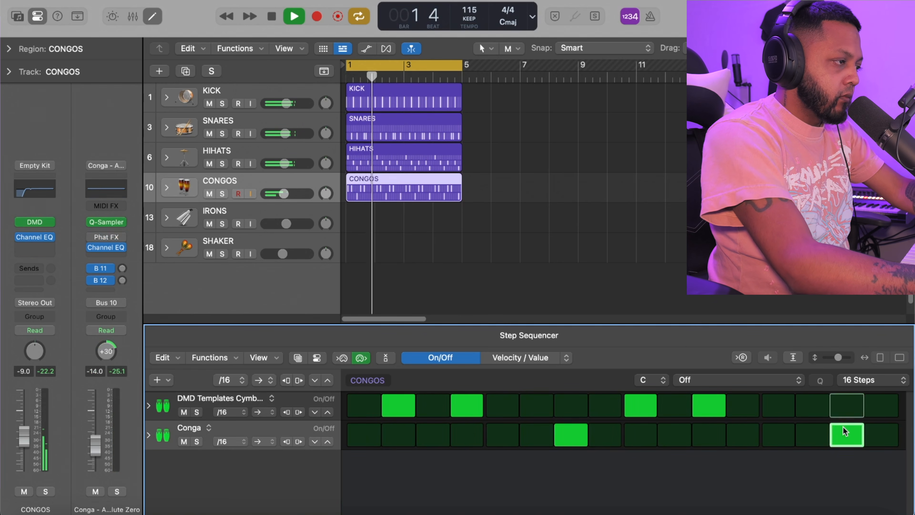
Create a pattern region on the IRONS track and activate every even step from 2 to 16 in the IRONN3 row.
right_click(362, 223)
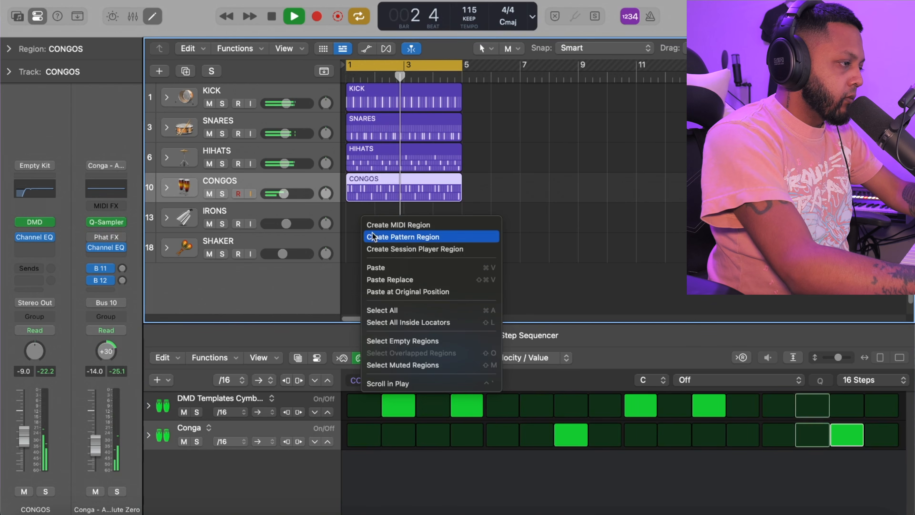
left_click(374, 237)
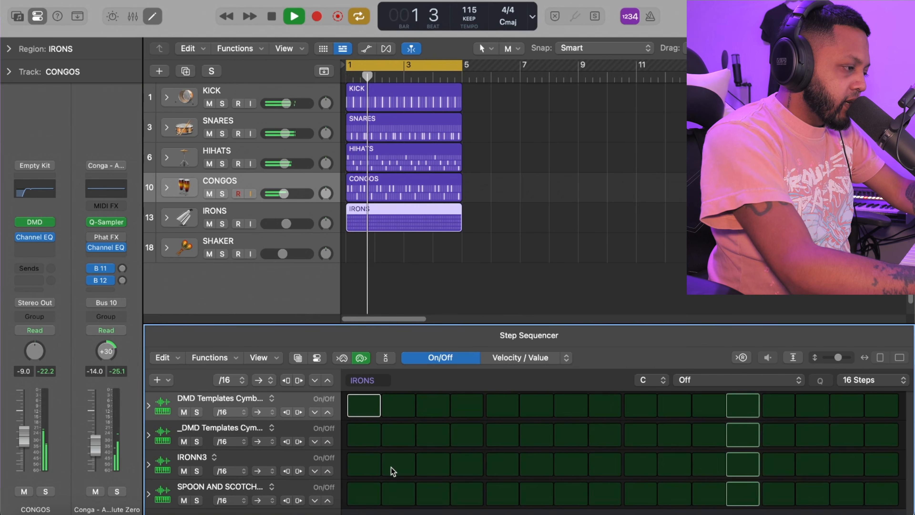
left_click(398, 464)
left_click(465, 465)
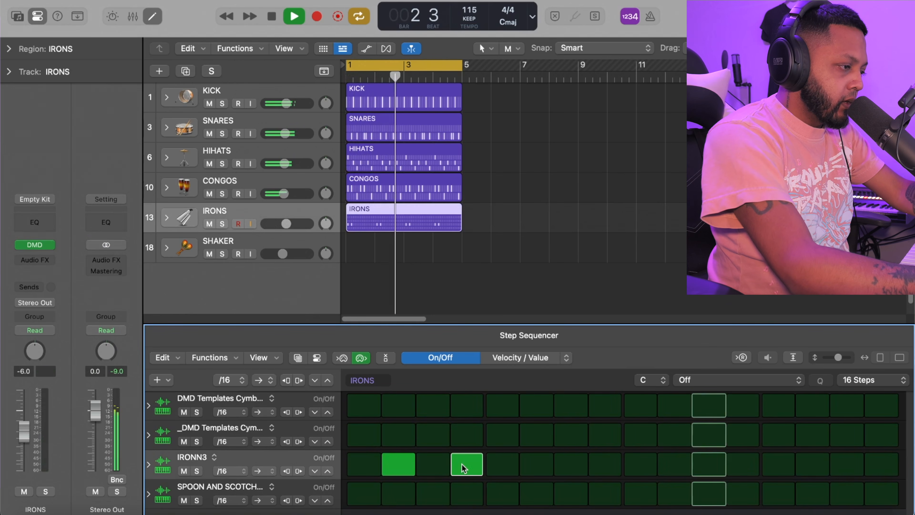
left_click(538, 464)
left_click(600, 465)
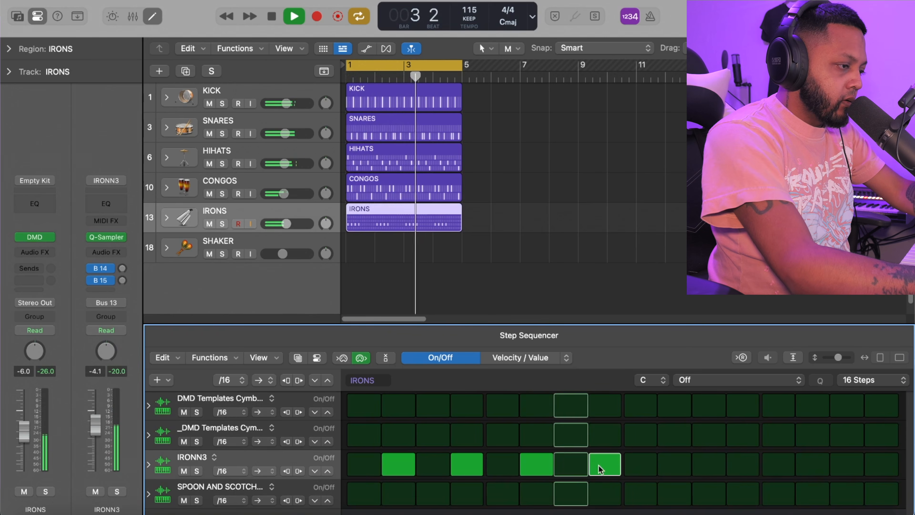
left_click(680, 465)
left_click(740, 464)
left_click(815, 463)
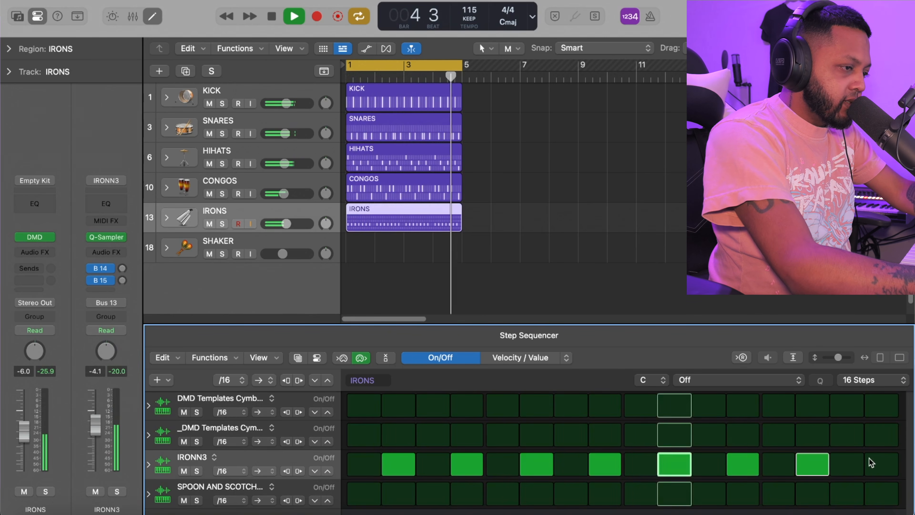
left_click(880, 463)
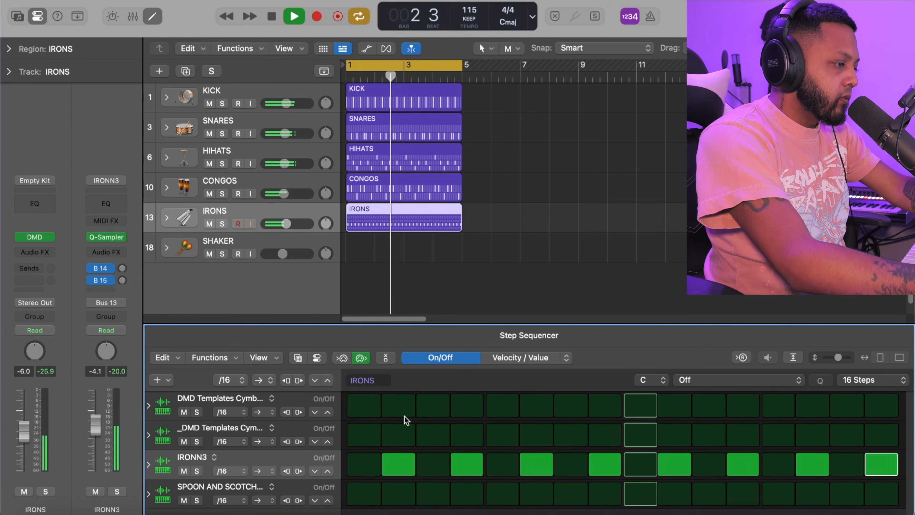
Activate steps 2, 4, 10 and 12 in the second row and steps 7 and 15 in the first row of the IRONS pattern.
left_click(406, 432)
left_click(467, 433)
left_click(567, 401)
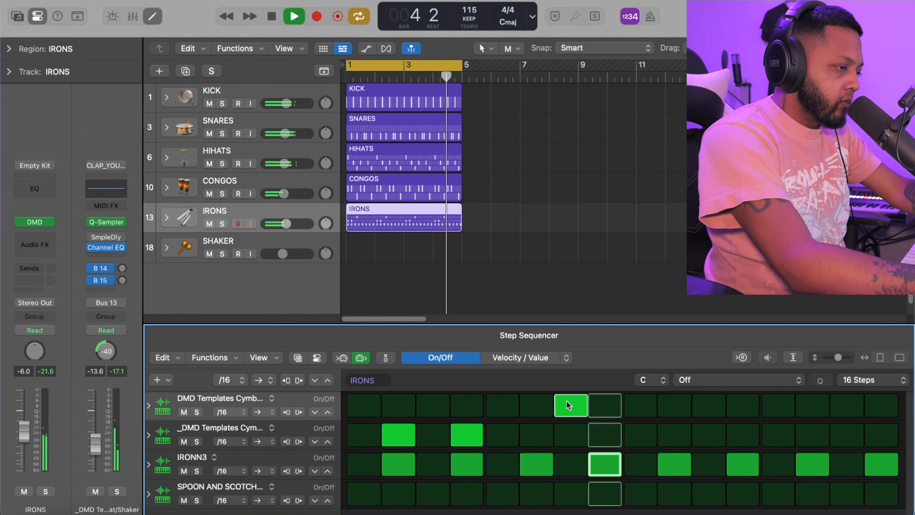
left_click(675, 428)
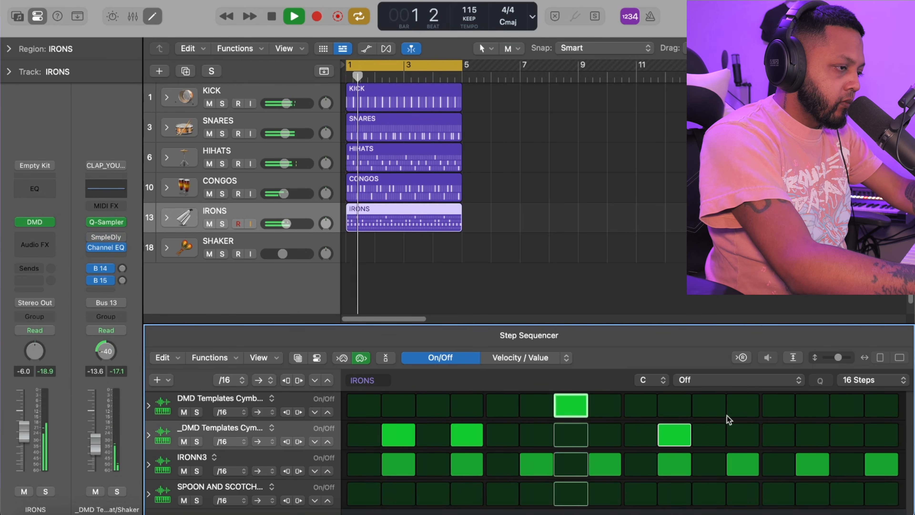
left_click(744, 428)
left_click(844, 410)
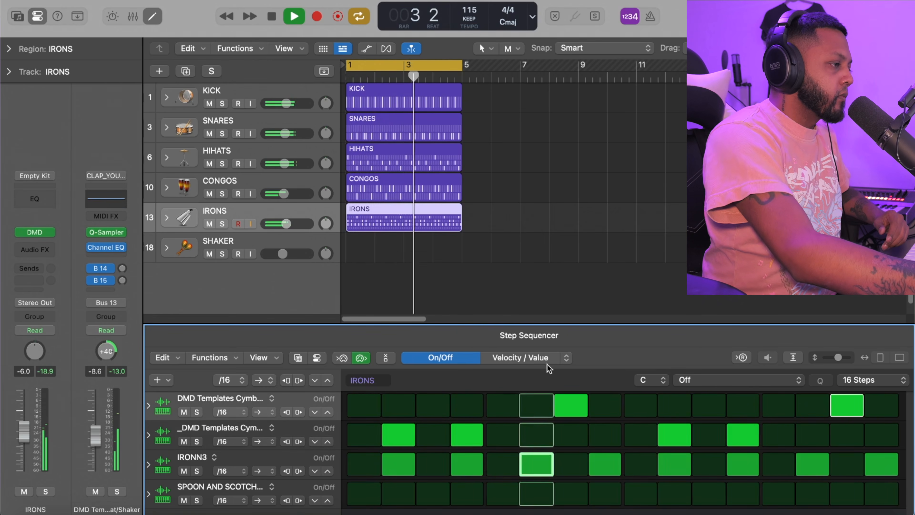
Copy the KICK region to the SHAKER track, activate steps 3, 4, 7, 8, 11, 12, 15 and 16 in its Shaker row, and stop playback.
left_click(267, 243)
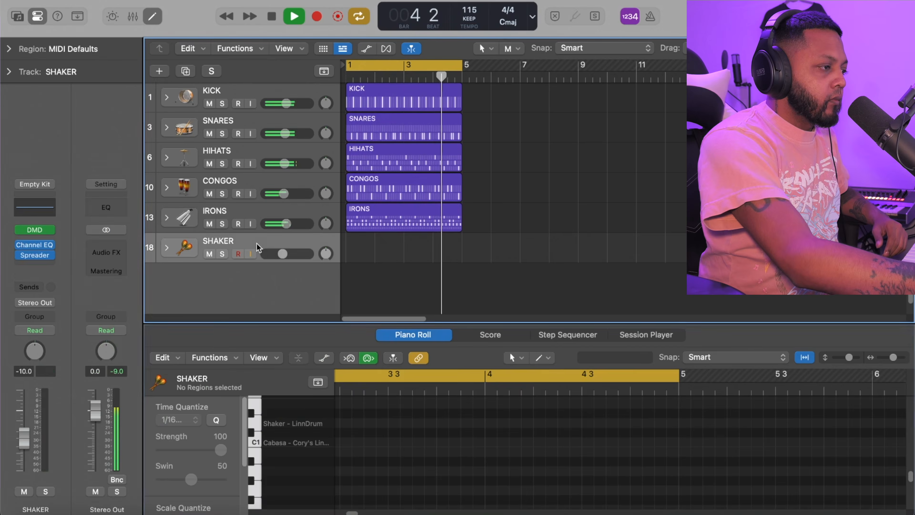
left_click_drag(395, 89, 395, 238)
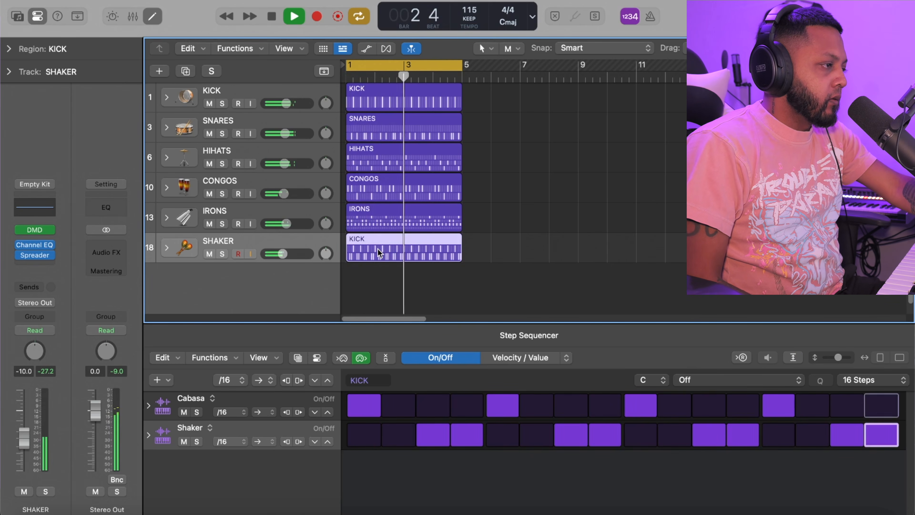
key("space")
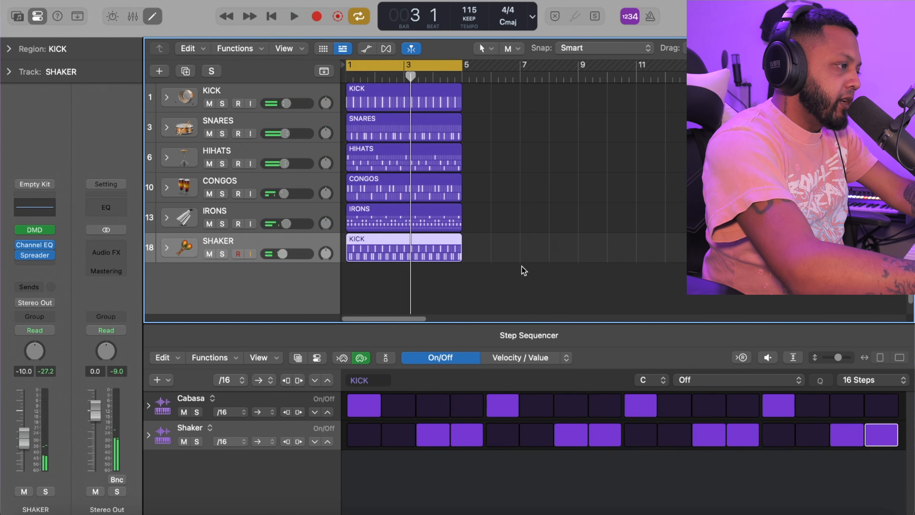
Set the finished beat aside by copying its six regions to bar 11, deleting the originals at bar 1 and muting the copies.
left_click_drag(524, 270, 353, 41)
left_click_drag(380, 102, 673, 95)
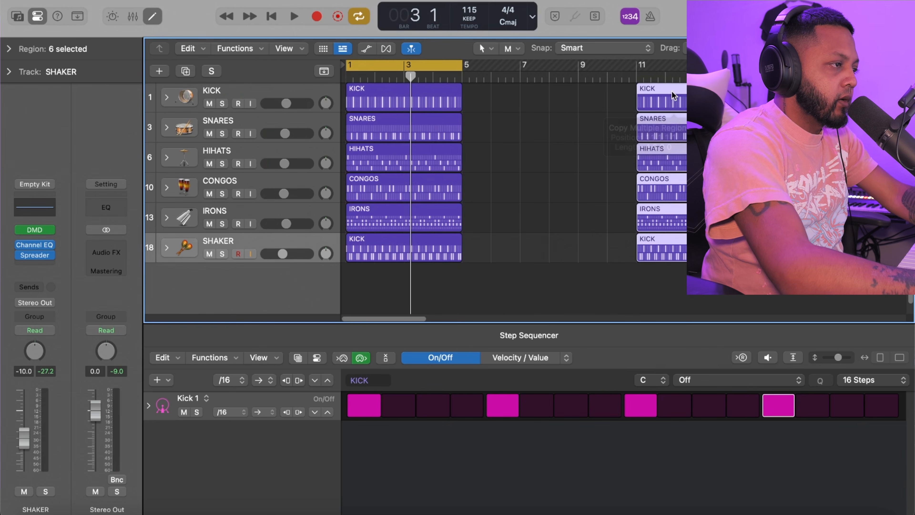
left_click_drag(484, 280, 302, 71)
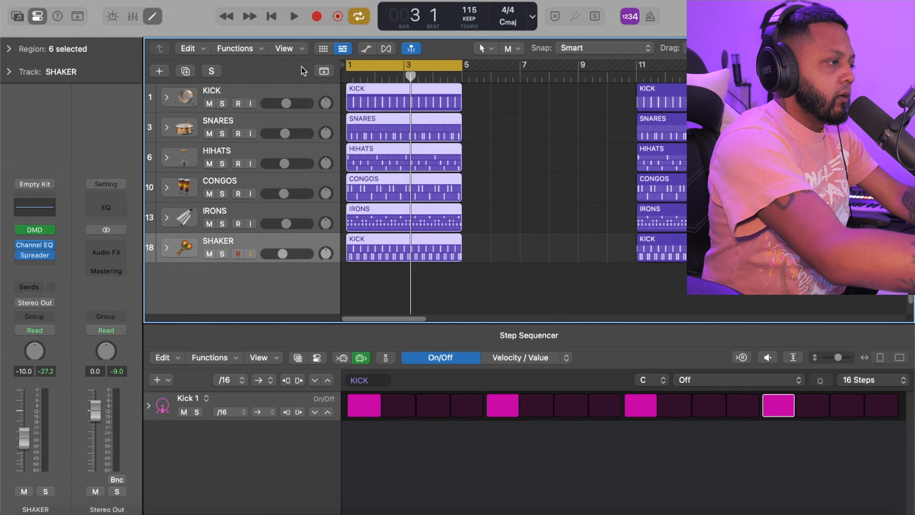
key("Delete")
key("super+a")
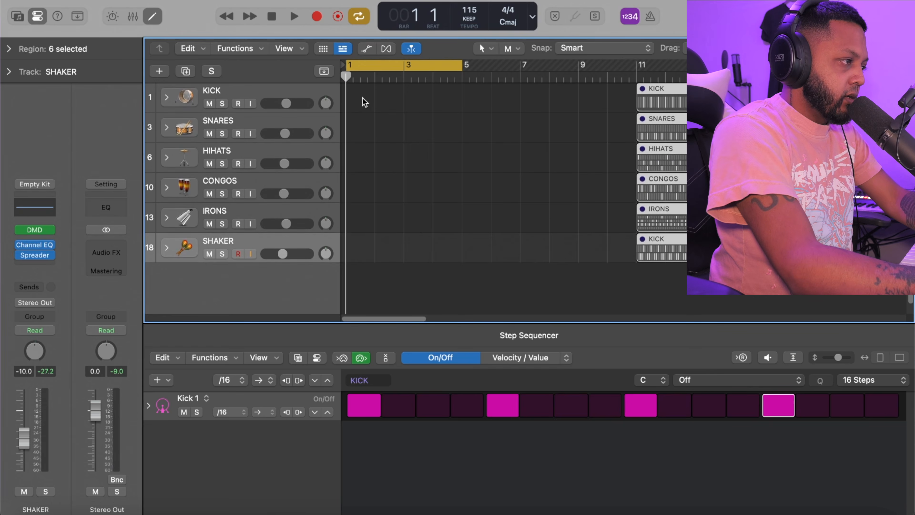
Create a pattern region on the KICK track at bar 1 and activate steps 1, 4, 9 and 12, playing it with the metronome on.
left_click(362, 98)
right_click(363, 98)
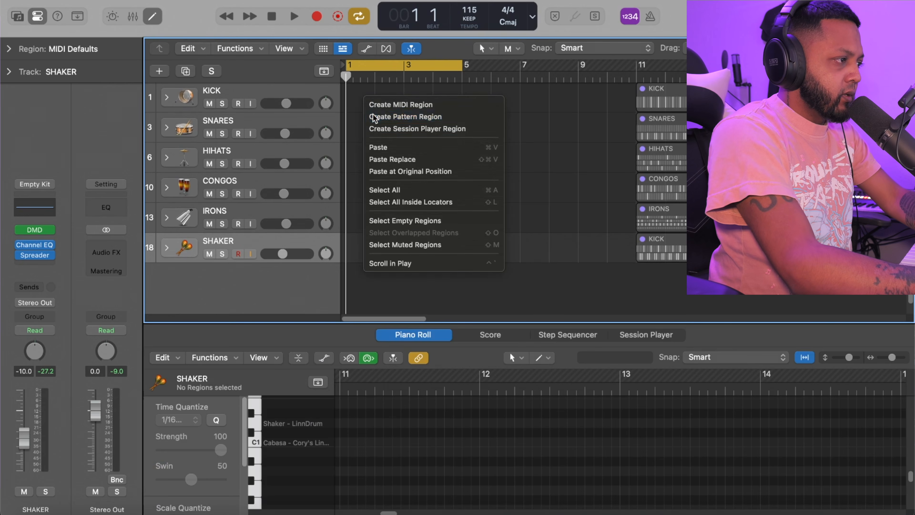
left_click(373, 115)
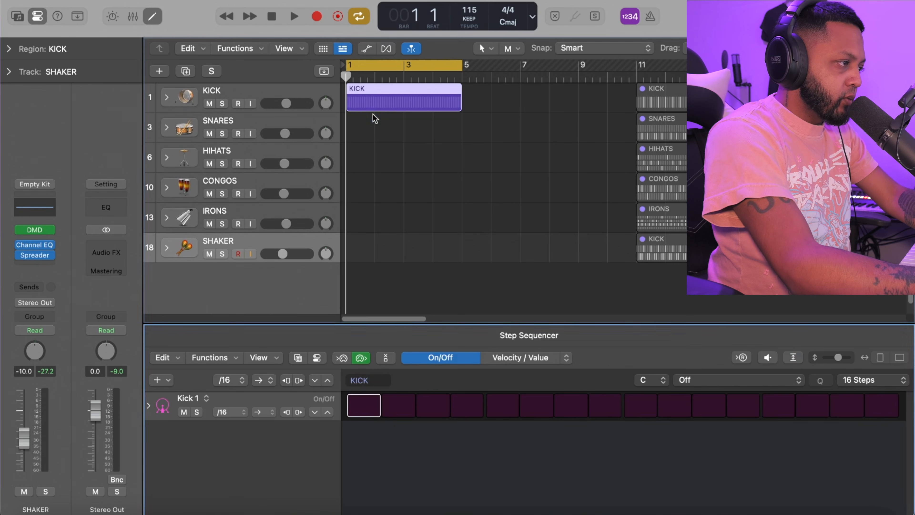
left_click(364, 406)
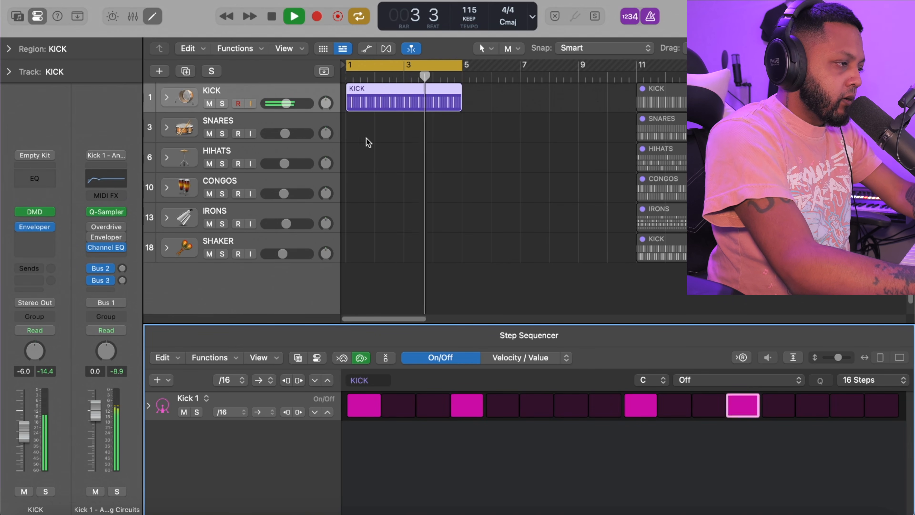
Create a pattern region on the SNARES track, activate steps 7 and 15 in its second row, and start playback with the metronome turned off.
right_click(364, 127)
left_click(386, 147)
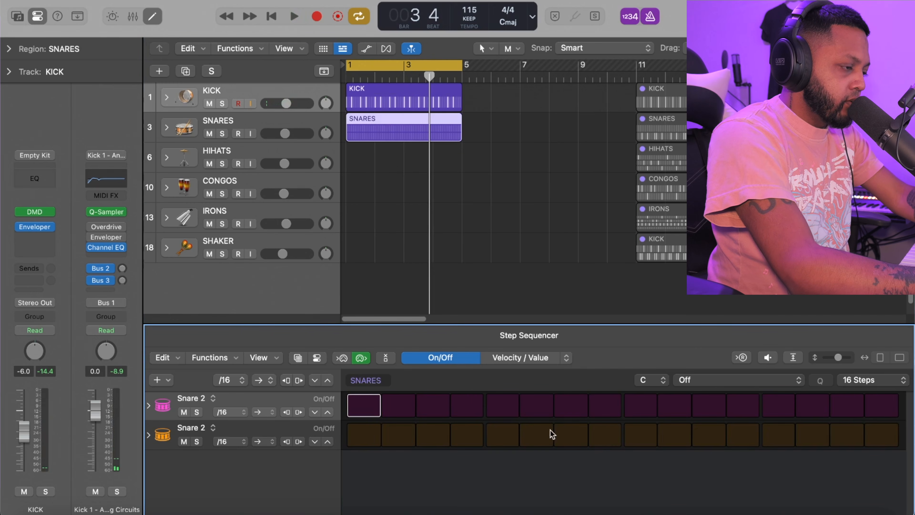
left_click(562, 436)
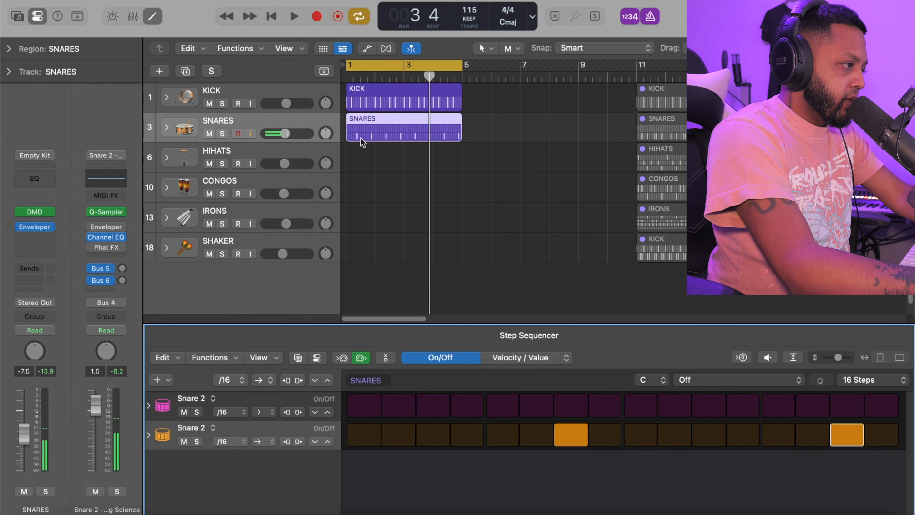
key("space")
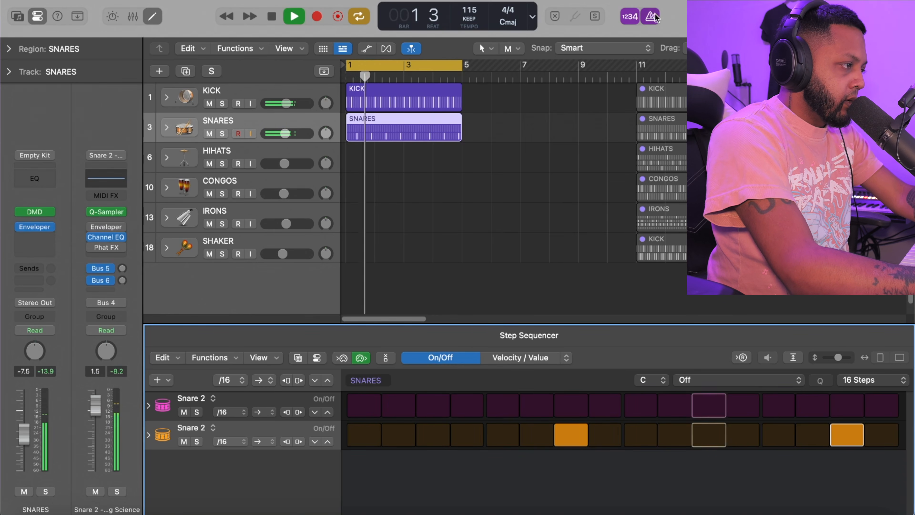
Create a pattern region on the HIHATS track and activate step 2 in its first row and steps 1 and 5 in its second row.
right_click(375, 160)
left_click(396, 175)
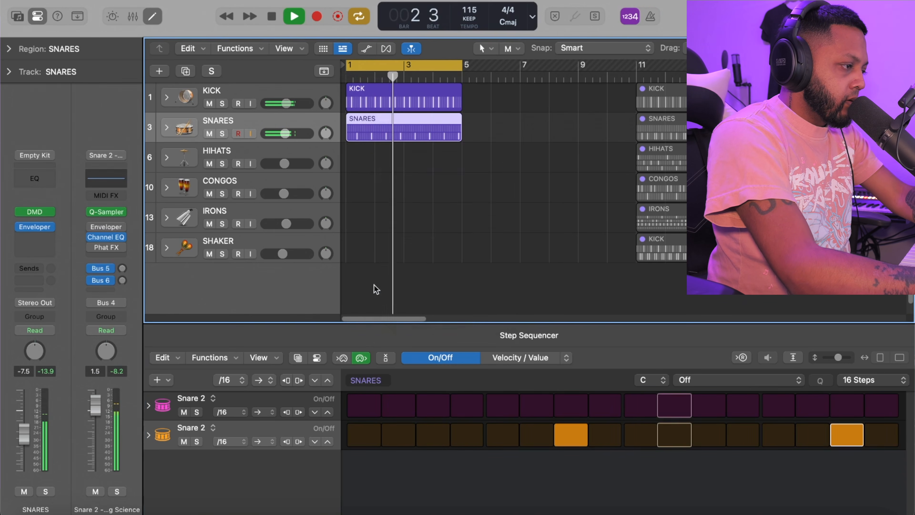
left_click(360, 412)
left_click(361, 410)
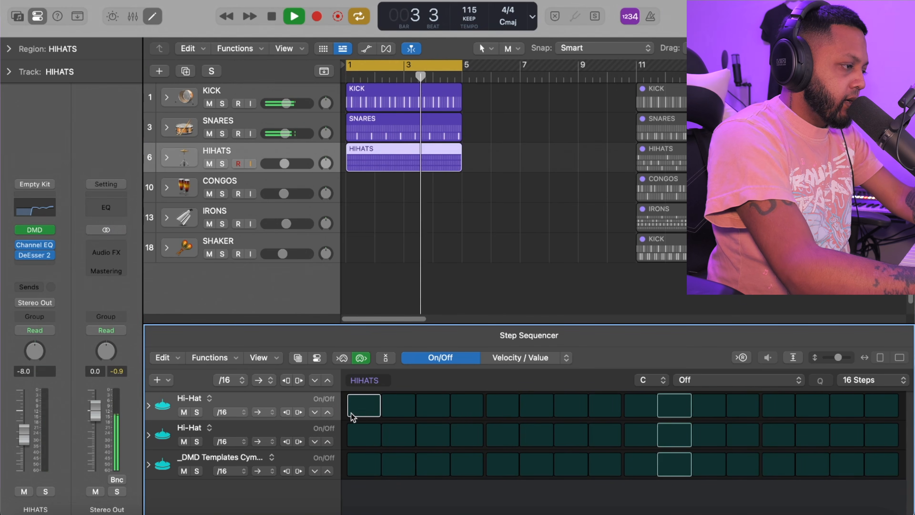
left_click(364, 433)
left_click(408, 405)
left_click(510, 431)
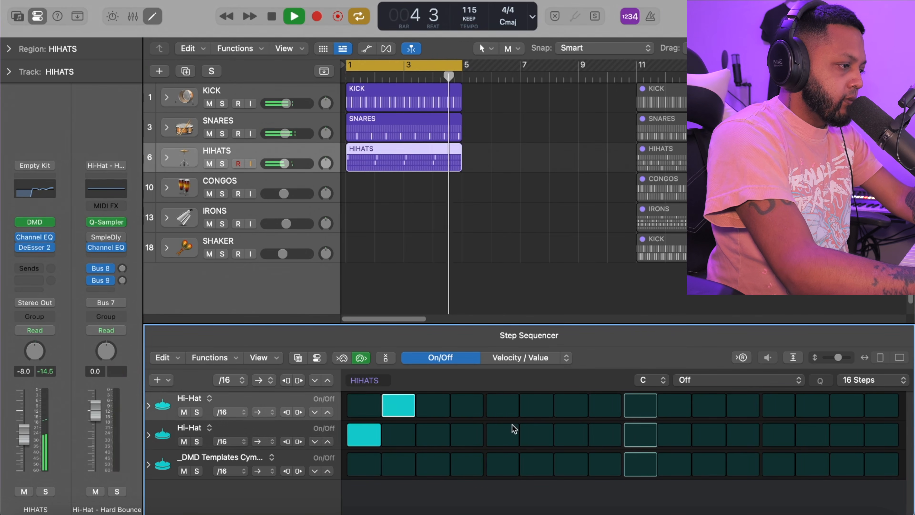
In the HIHATS pattern, activate steps 6, 10 and 14 in the first row and steps 9 and 13 in the second row.
left_click(537, 407)
left_click(647, 435)
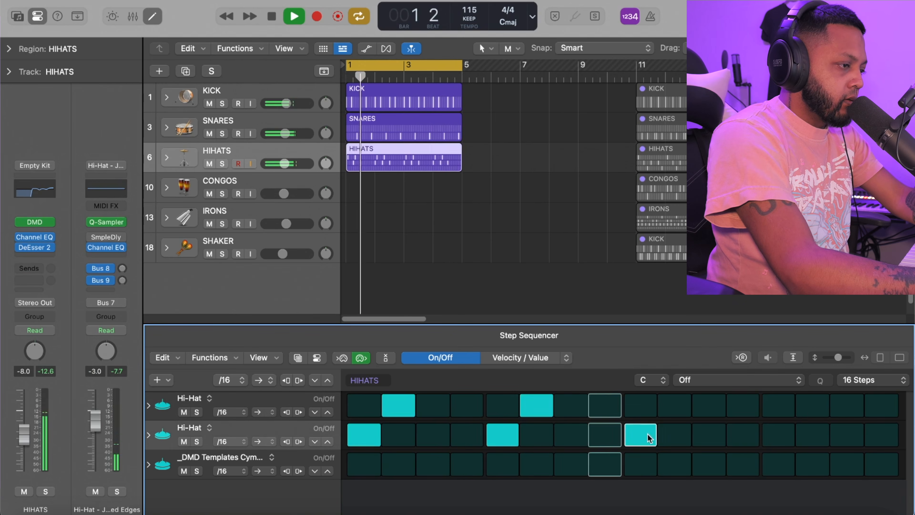
left_click(669, 415)
left_click(764, 435)
left_click(807, 408)
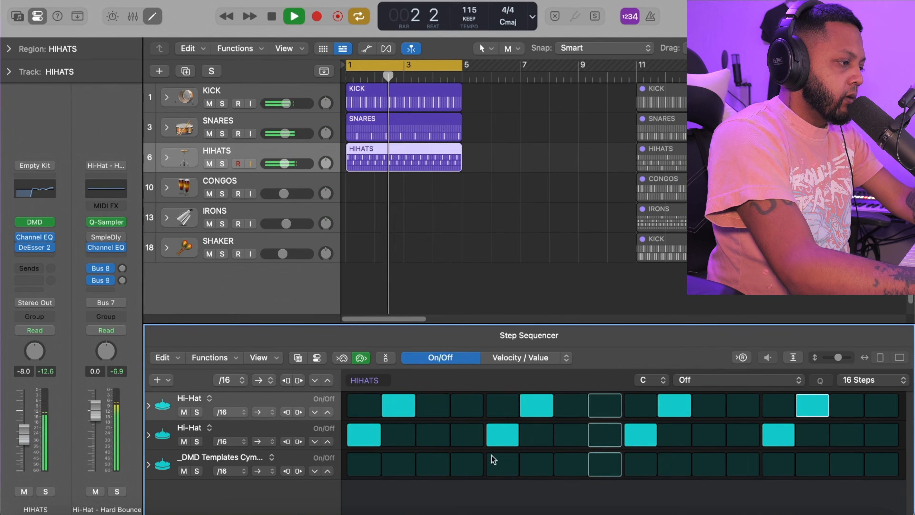
Activate steps 7 and 15 in the third row of the HIHATS pattern, leaving step 3 off.
left_click(438, 467)
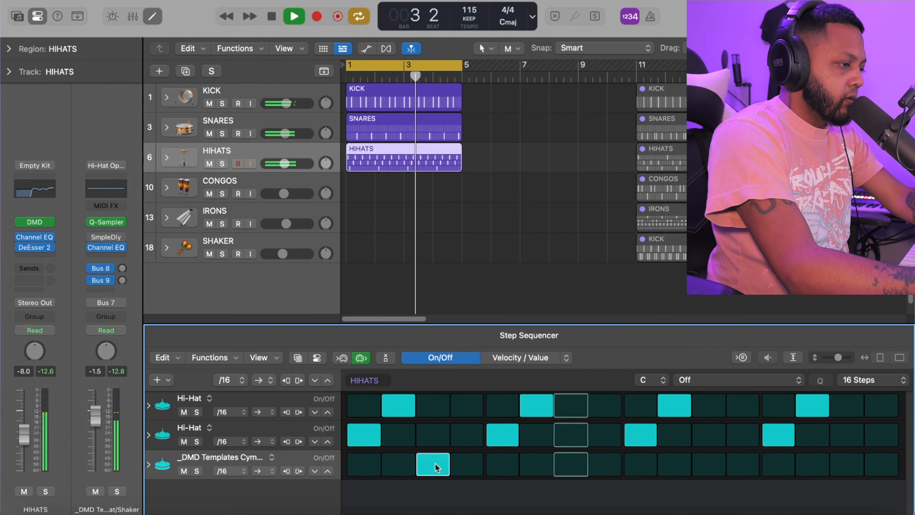
left_click(420, 469)
left_click(571, 466)
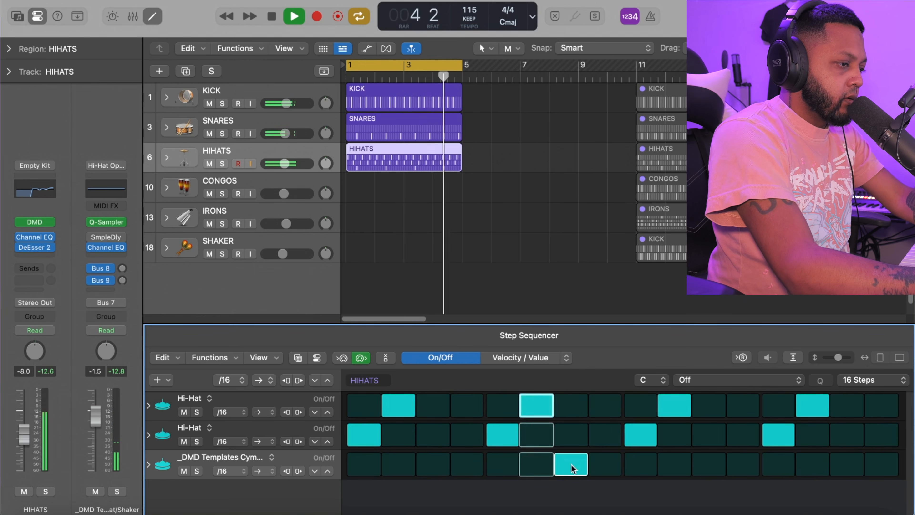
left_click(843, 468)
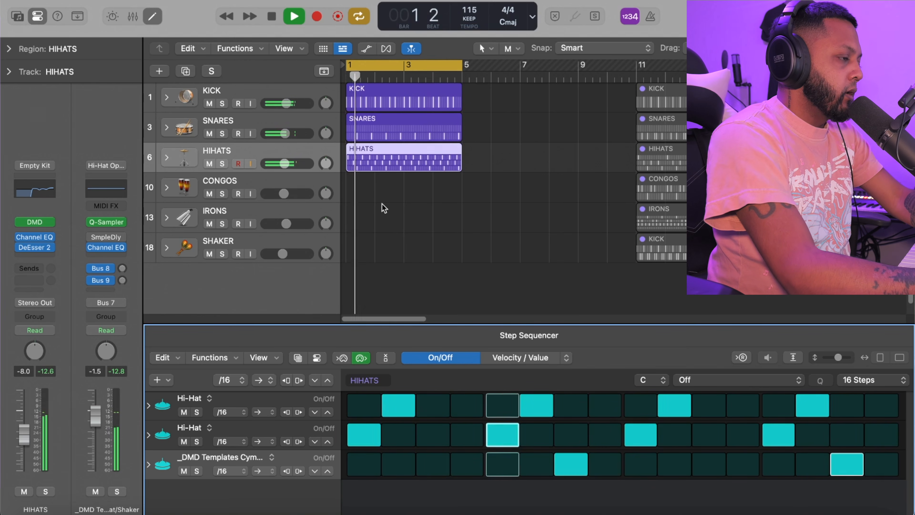
Create a pattern region on the CONGOS track at bar 1 and activate steps 1, 2, 5 and 6 in its first row and 4 and 7 in the Conga row.
right_click(371, 190)
left_click(414, 205)
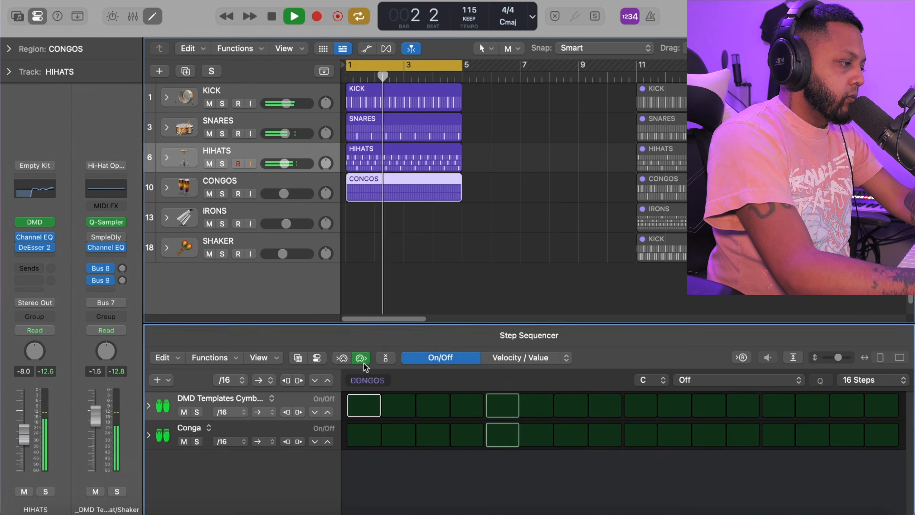
left_click(365, 408)
left_click(396, 407)
key("space")
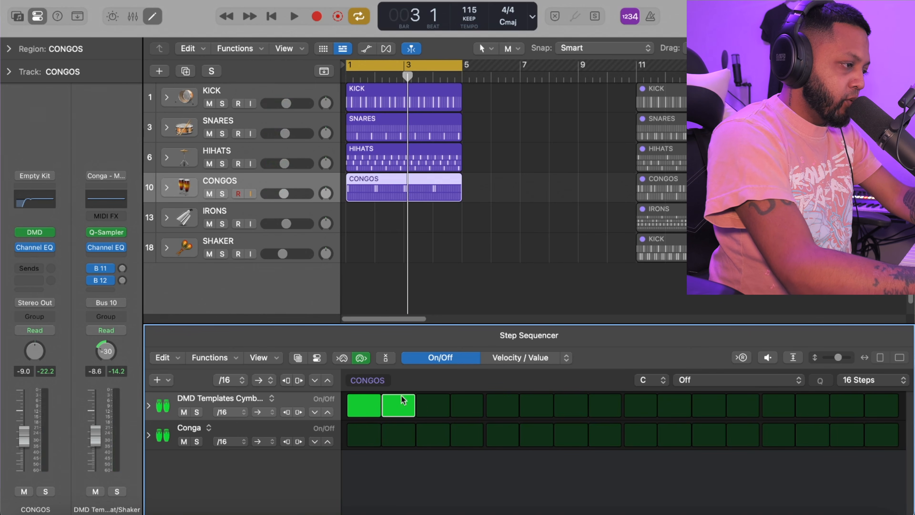
left_click(464, 434)
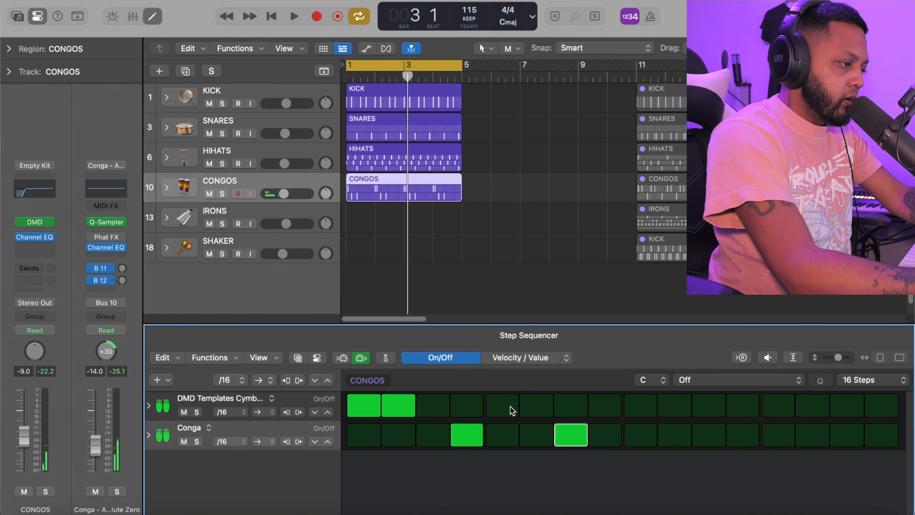
key("space")
left_click(543, 408)
key("space")
left_click(513, 407)
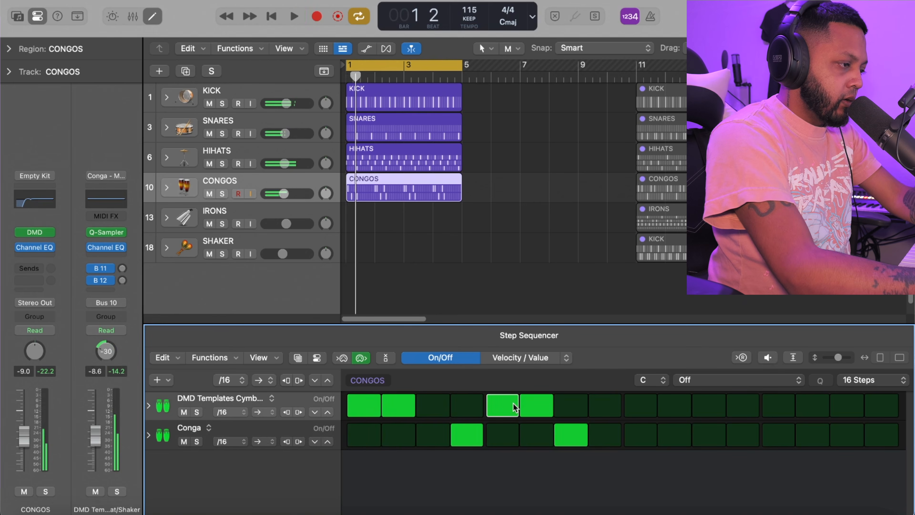
Complete the CONGOS pattern with steps 9, 10, 13 and 14 in the first row and steps 12 and 15 in the Conga row.
left_click(641, 407)
left_click(674, 406)
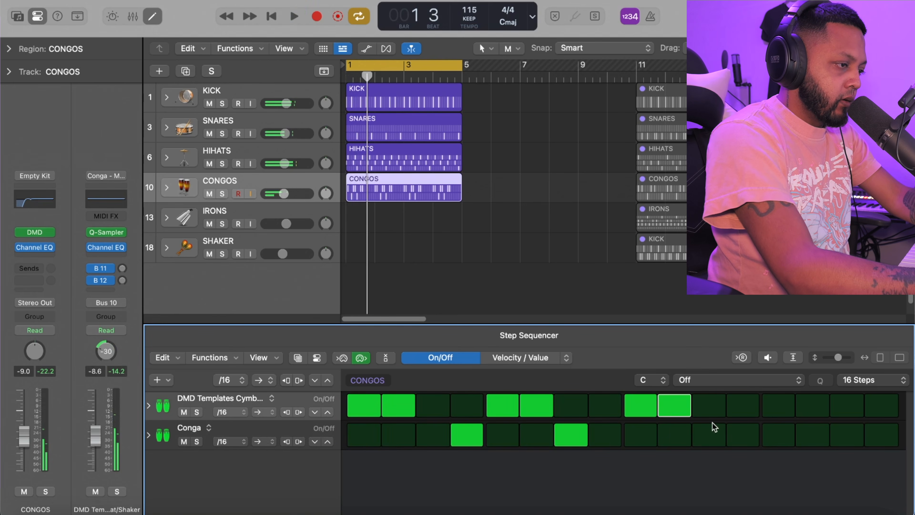
left_click(735, 434)
left_click(791, 409)
left_click(815, 409)
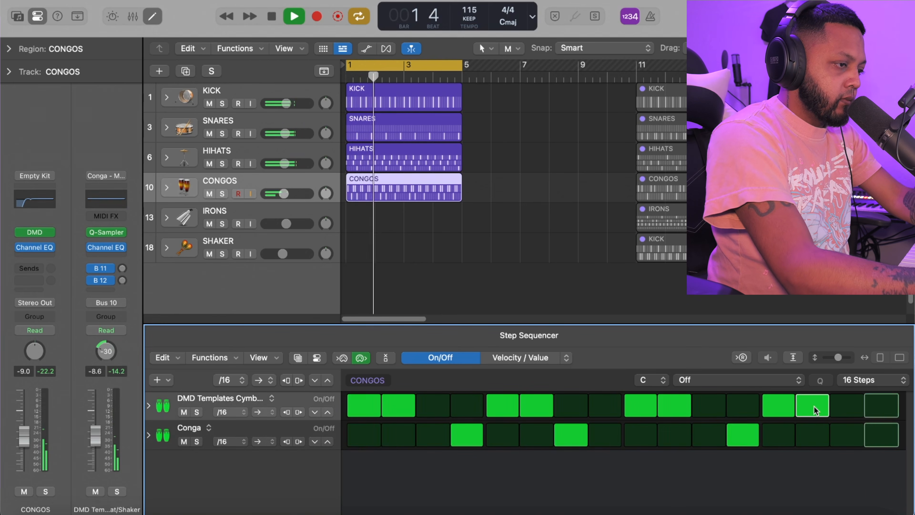
left_click(856, 434)
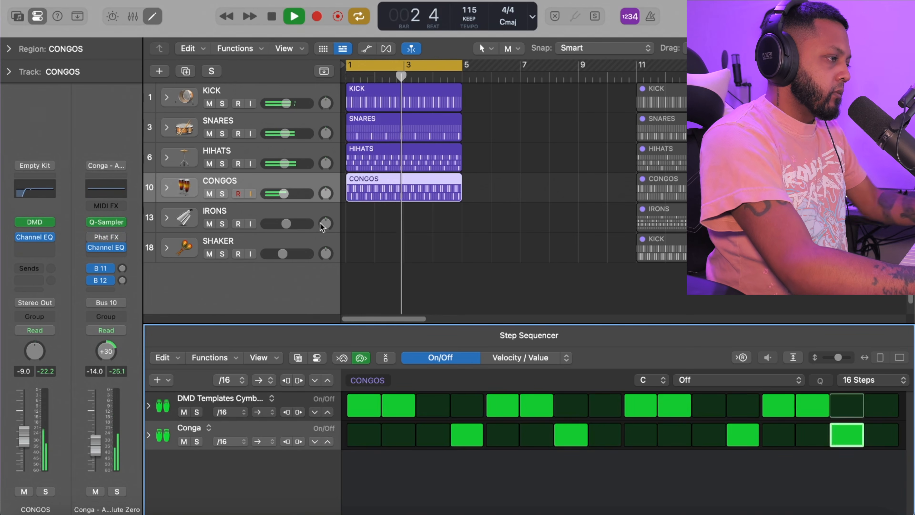
Create a pattern region on the IRONS track at bar 1 with steps 1, 4, 9 and 12 in the second row and 7 and 15 in the first.
right_click(368, 225)
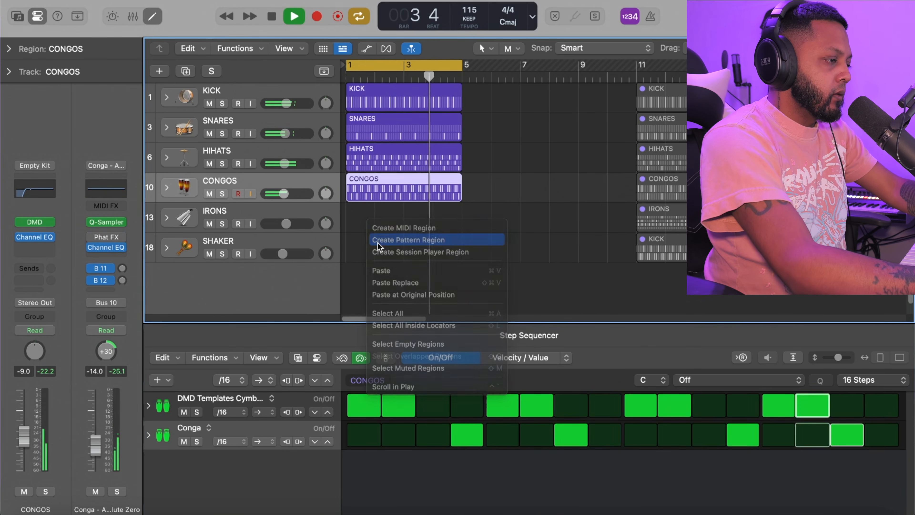
left_click(403, 238)
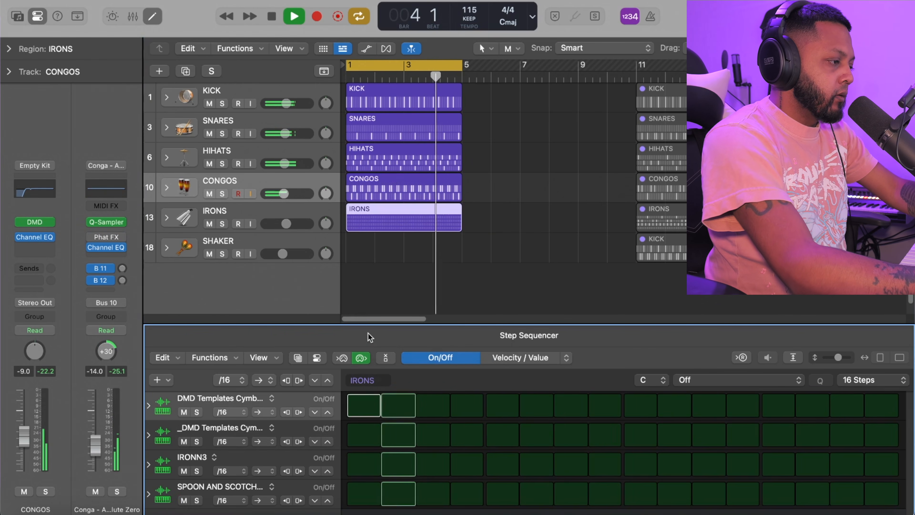
left_click(373, 434)
left_click(467, 435)
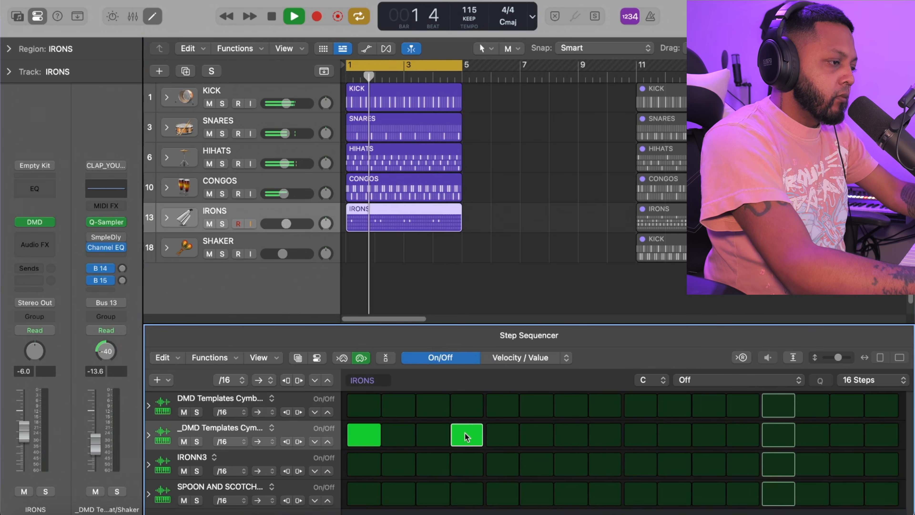
left_click(646, 441)
left_click(742, 433)
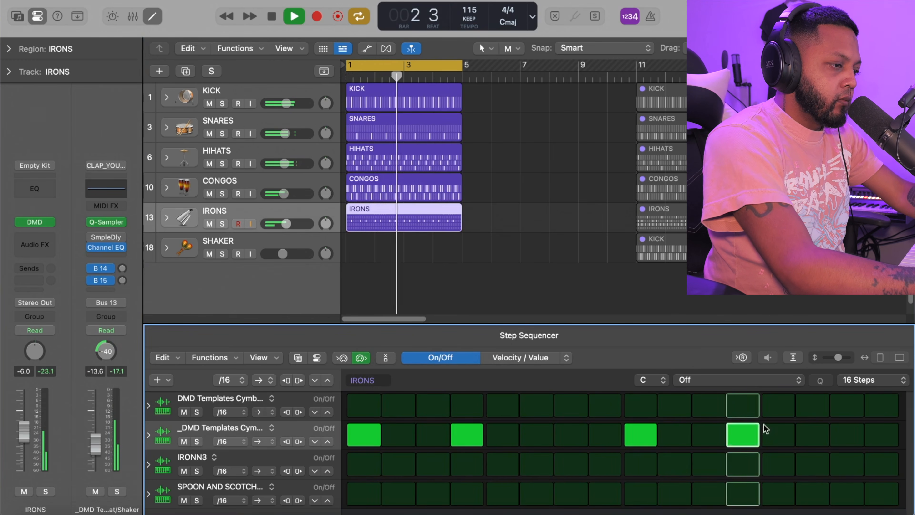
left_click(846, 404)
left_click(570, 401)
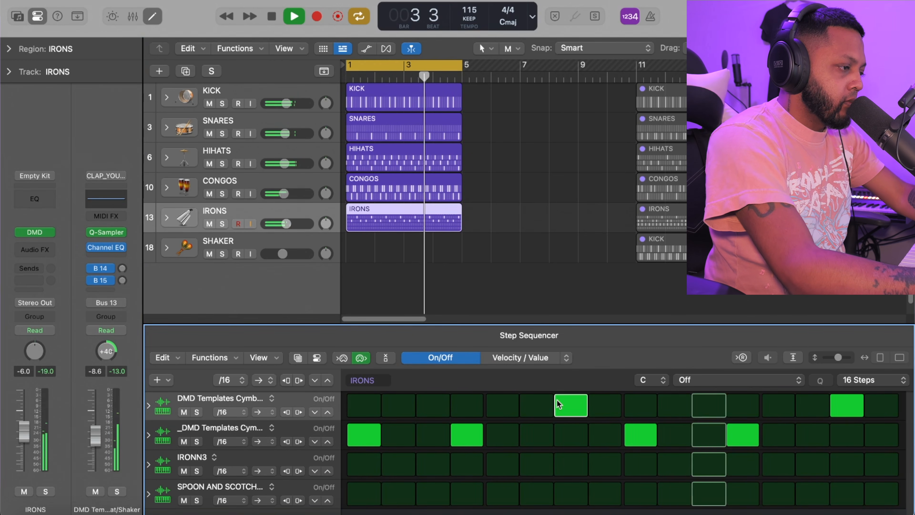
left_click(400, 465)
left_click(465, 464)
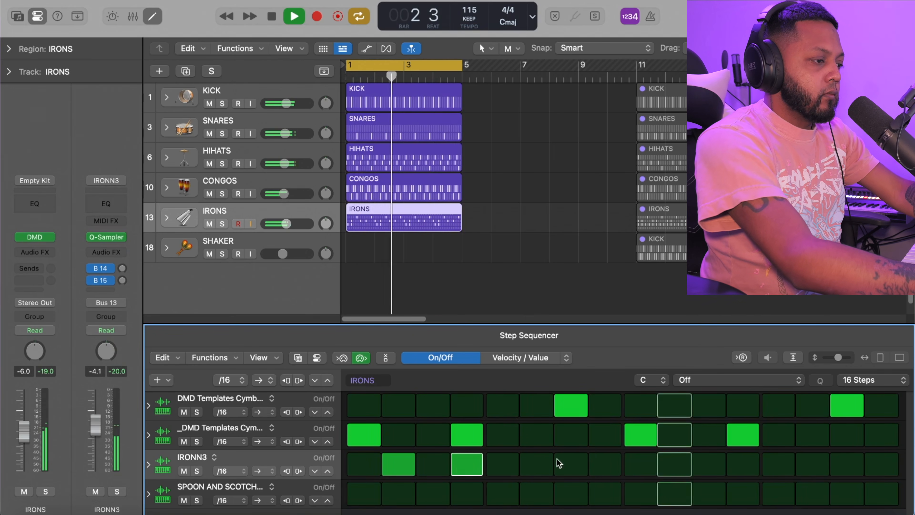
left_click(397, 464)
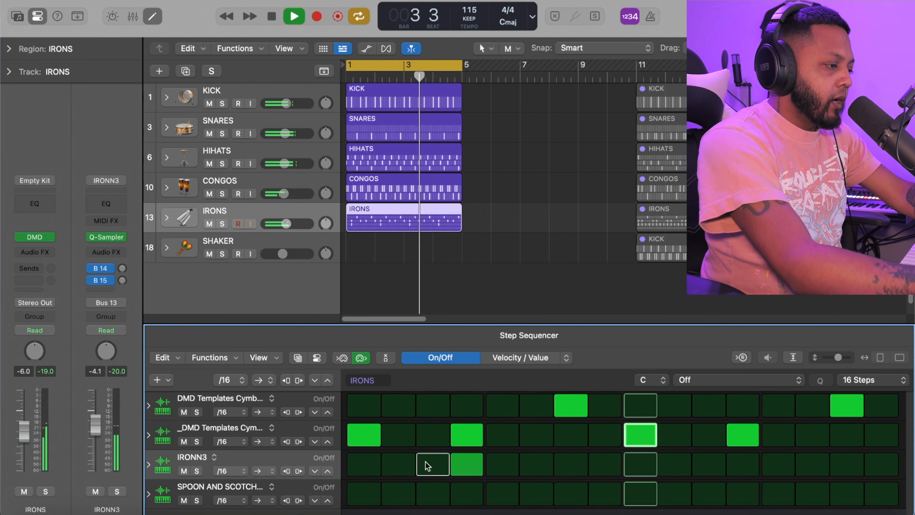
left_click(466, 464)
Activate steps 3, 4, 7, 8, 11, 12, 15 and 16 in the fourth row of the IRONS pattern.
left_click_drag(435, 496, 466, 493)
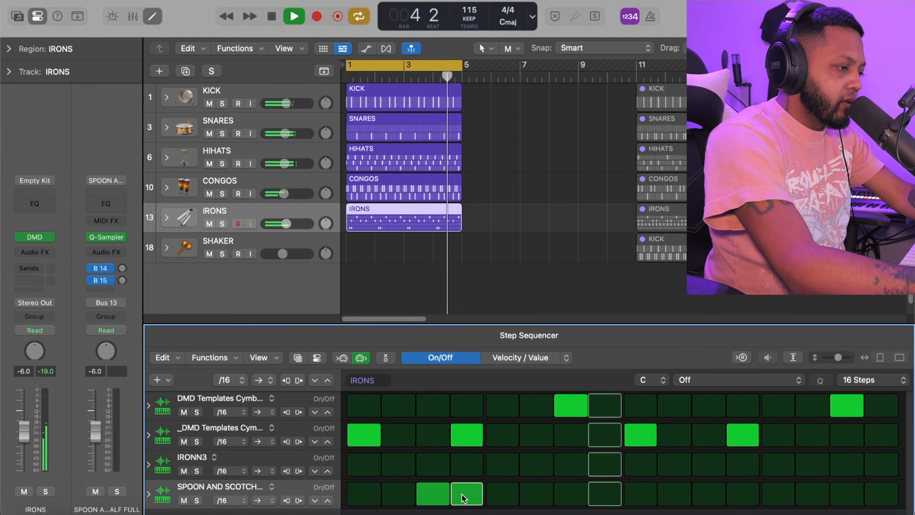
left_click(572, 497)
left_click(605, 494)
left_click(709, 495)
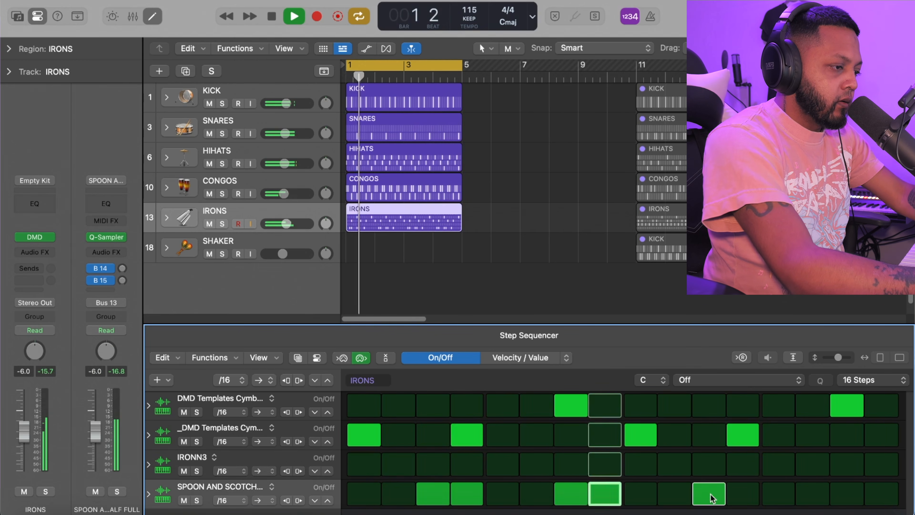
left_click(744, 495)
left_click_drag(852, 493, 882, 489)
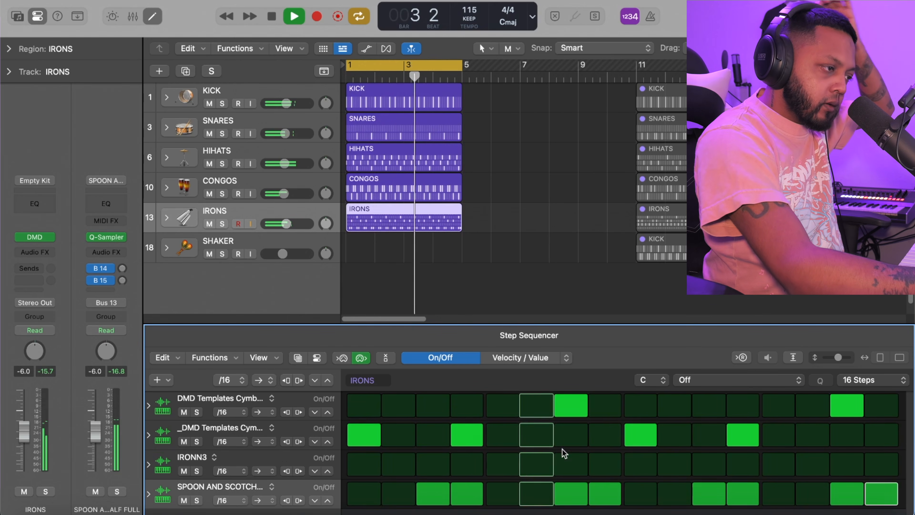
Activate steps 6 and 14 in the IRONN3 row and copy the shaker region from bar 11 to bar 1, unmuted.
left_click(532, 461)
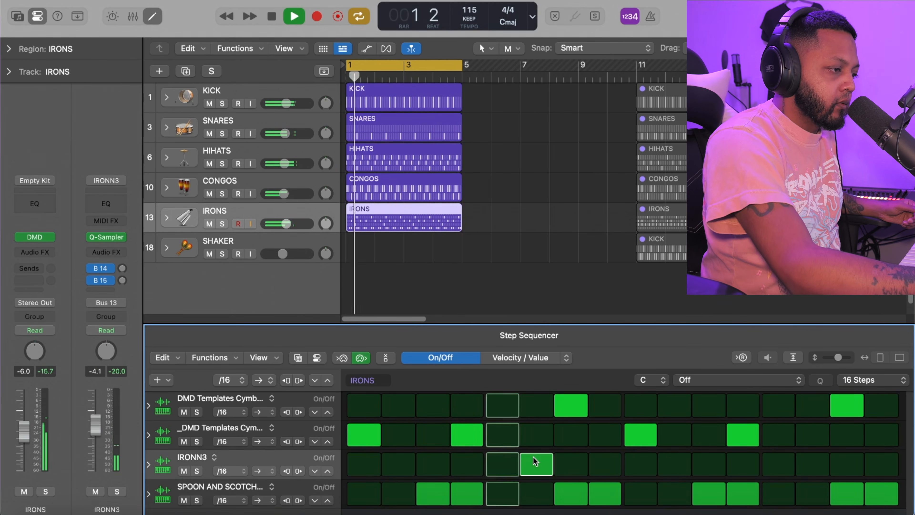
left_click(803, 457)
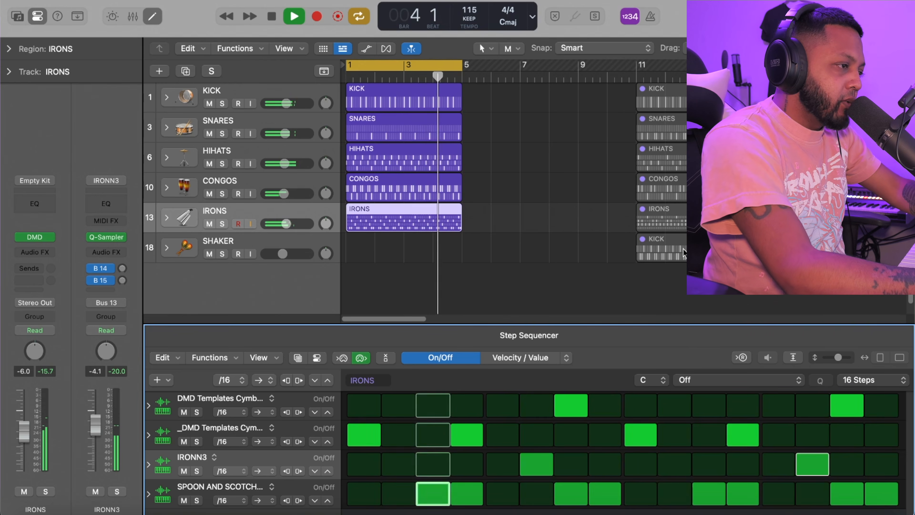
left_click_drag(675, 245, 384, 244, "alt")
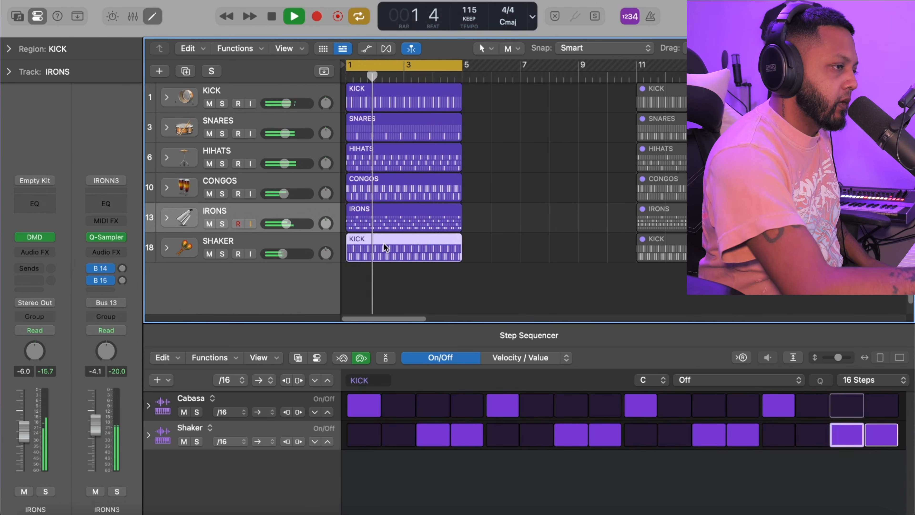
Stop playback, set the finished beat aside muted at bar 11, and place a kick region with steps 1, 5, 9 and 13 at bar 1.
key("space")
key("super+a")
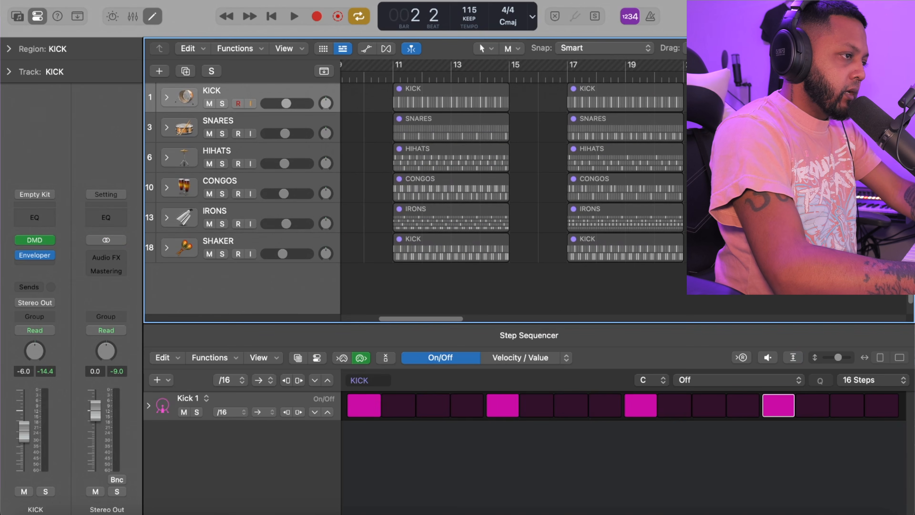
left_click_drag(411, 99, 364, 98)
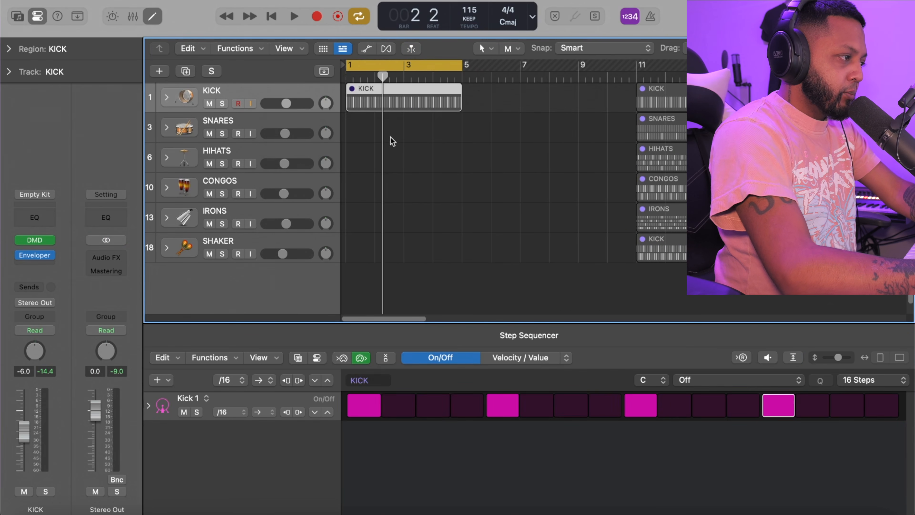
Add a new track with the same kit and settings directly below the SNARES track.
left_click(303, 121)
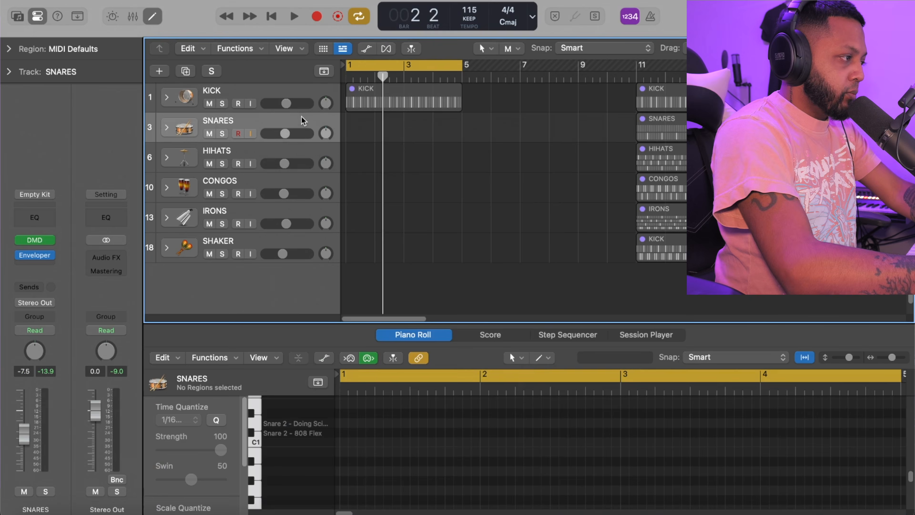
left_click(186, 70)
Copy an earlier beat's snare region to bar 1 on the SNARES track, and unmute and play it together with the kick region.
scroll(681, 144, "right", 5)
scroll(681, 144, "right", 3)
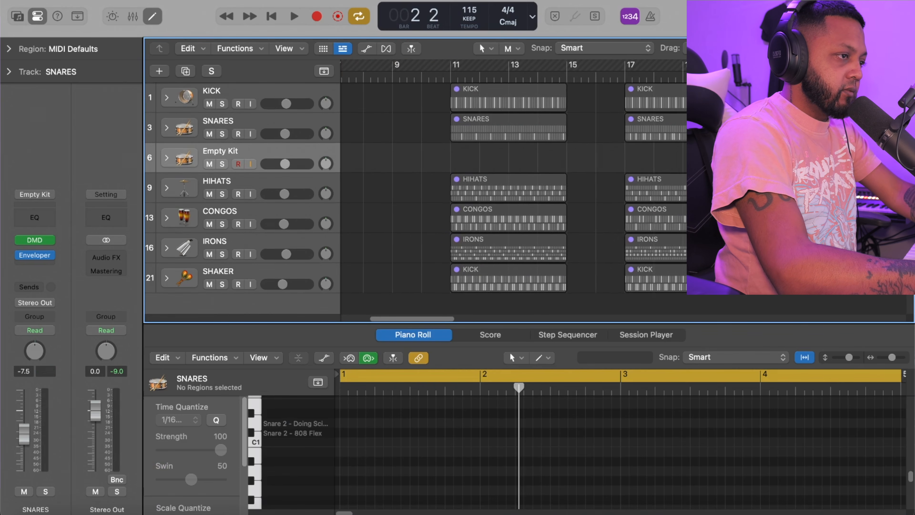
left_click_drag(496, 103, 350, 134)
left_click_drag(385, 165, 381, 77)
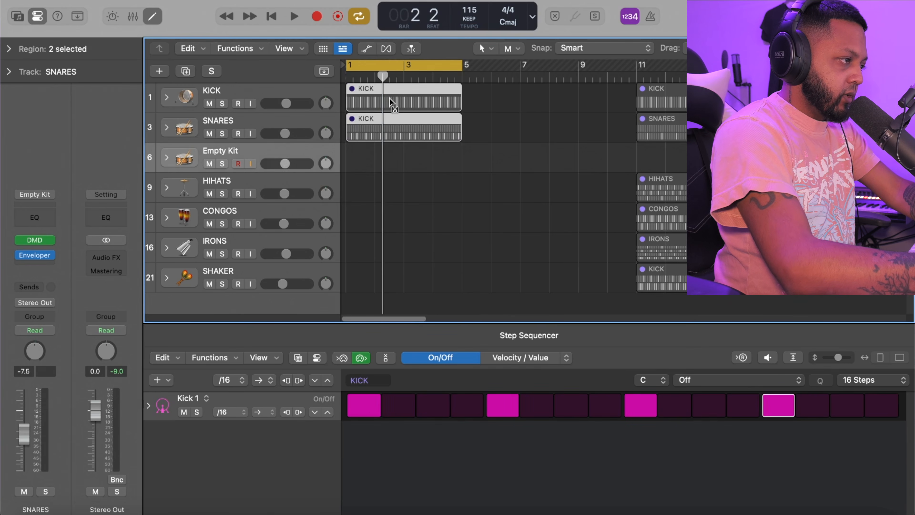
key("space")
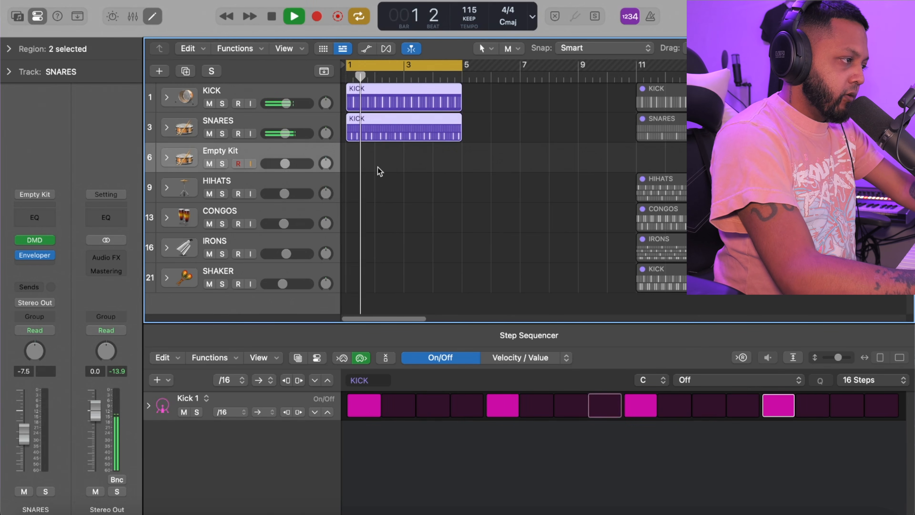
key("space")
Create a pattern region on the Empty Kit track at bar 1 and play it with steps 1, 4, 7, 9, 12, 15 and 16 active in the first row.
right_click(361, 159)
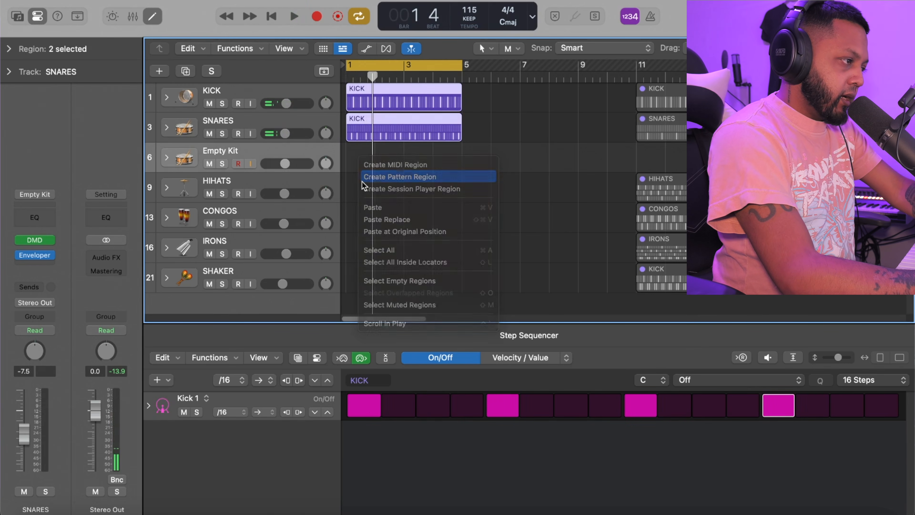
left_click(364, 175)
left_click(363, 406)
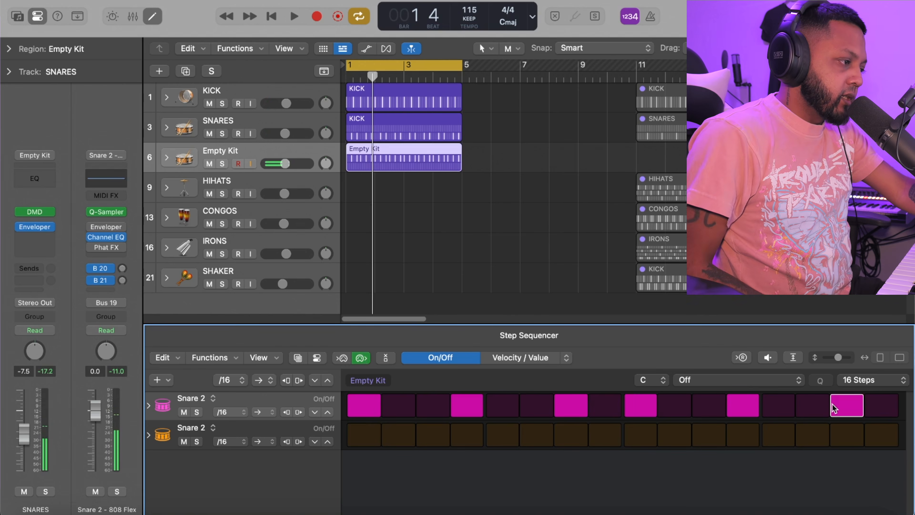
key("space")
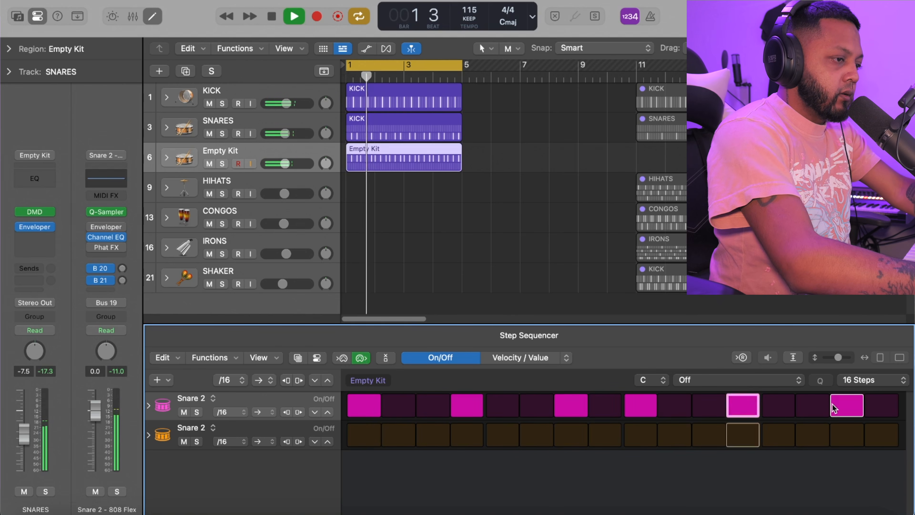
left_click(879, 413)
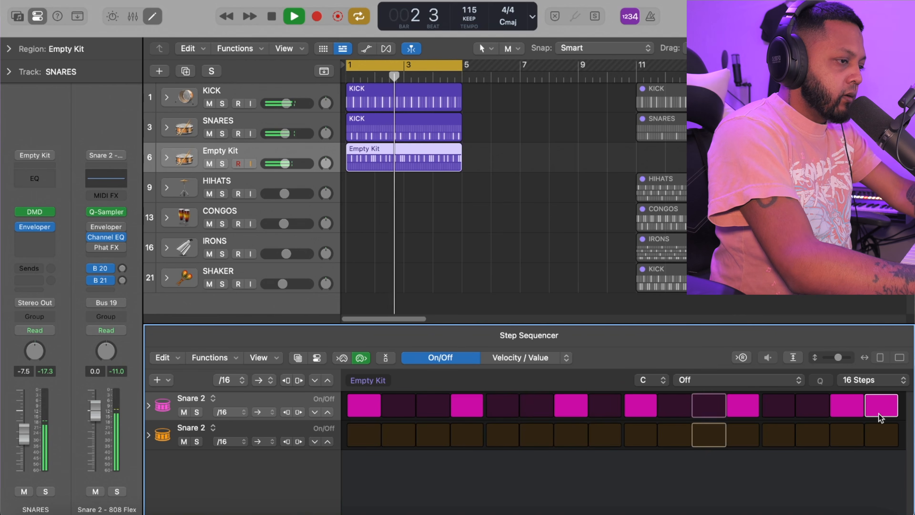
Create a pattern region on the HIHATS track at bar 1 with step 3 active in the first row and steps 2 and 6 in the second.
right_click(364, 189)
left_click(378, 207)
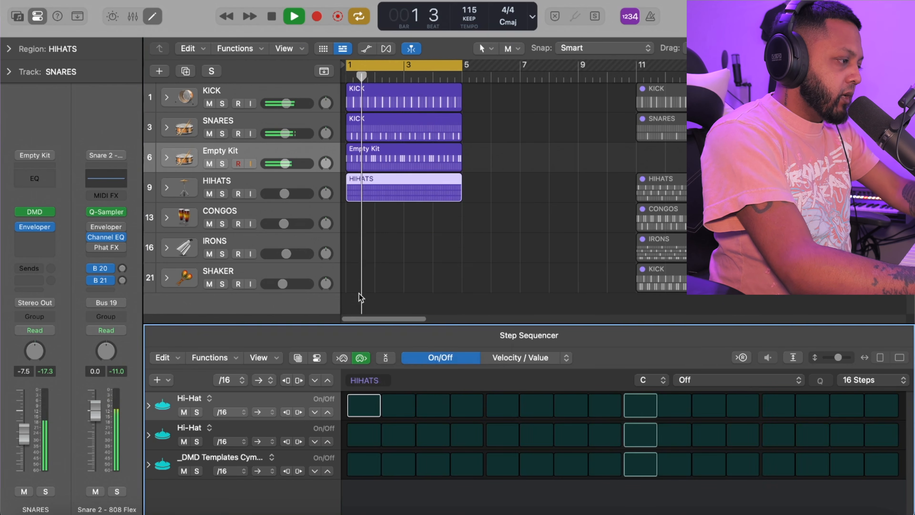
left_click(395, 432)
key("space")
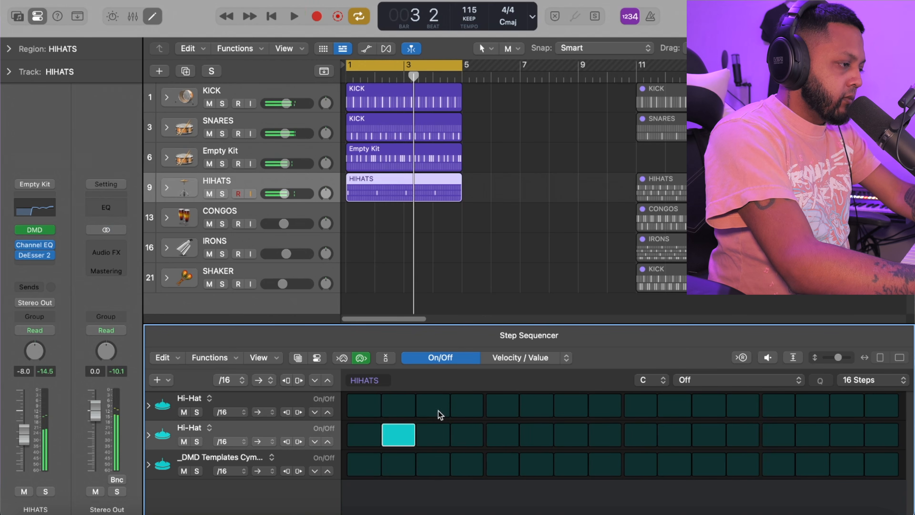
key("space")
left_click(435, 406)
left_click(535, 429)
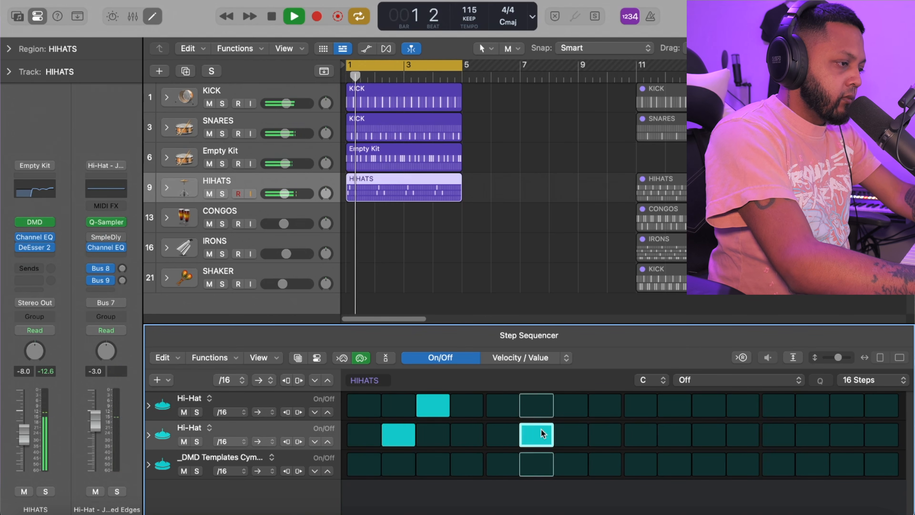
Activate step 11 in the first hi-hat row, steps 10 and 14 in the second and step 15 in the third, and stop playback.
left_click(675, 434)
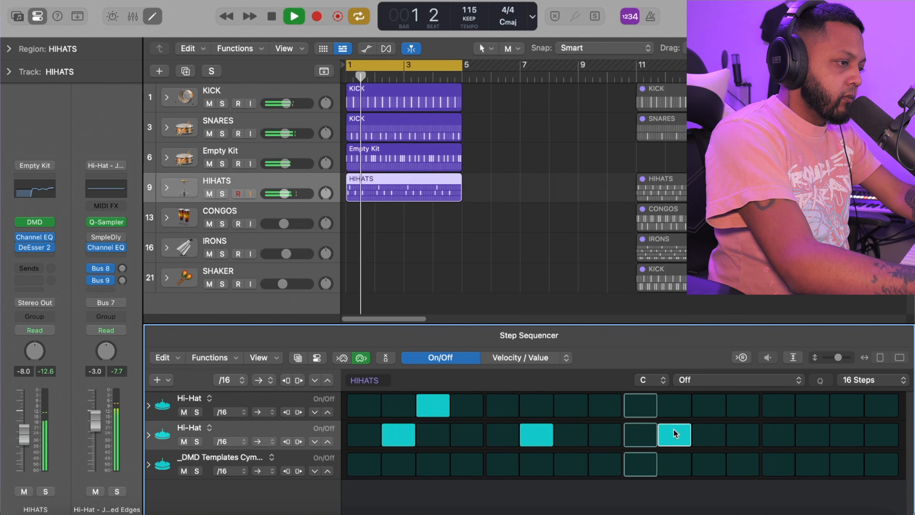
left_click(708, 433)
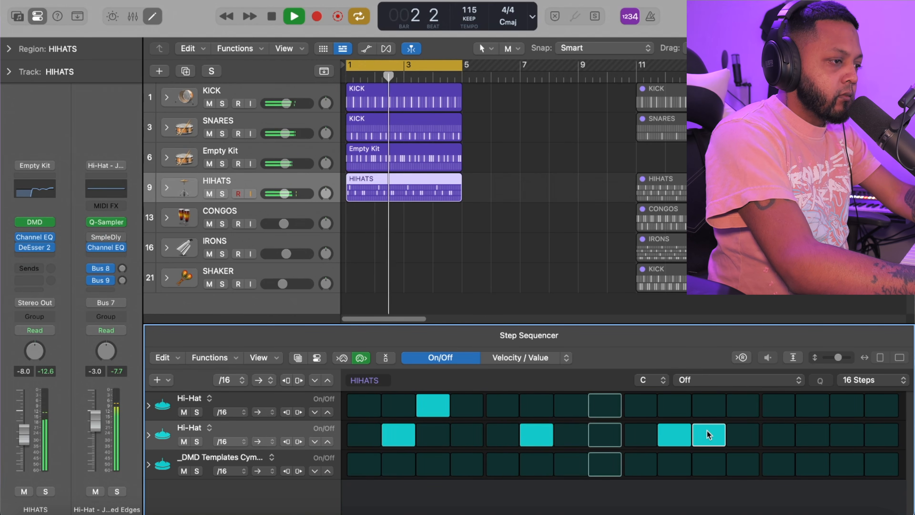
left_click(707, 432)
left_click(706, 407)
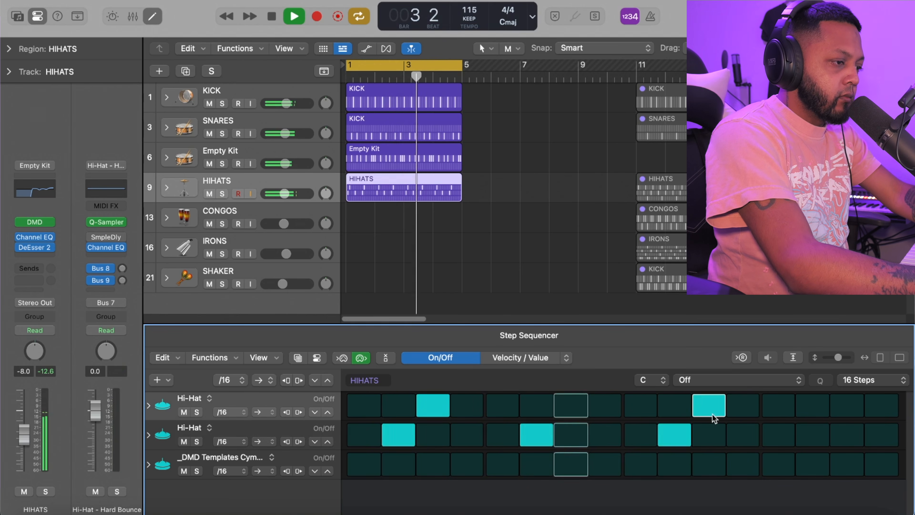
left_click(809, 434)
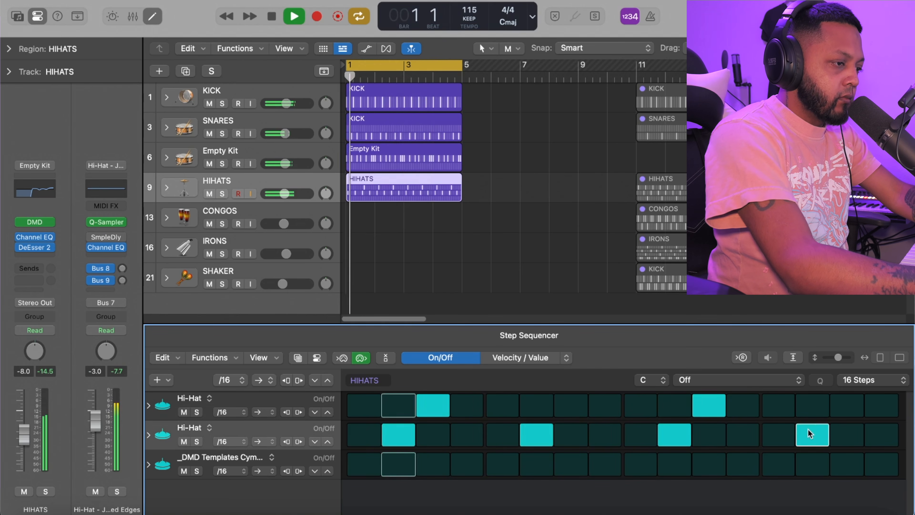
left_click(844, 456)
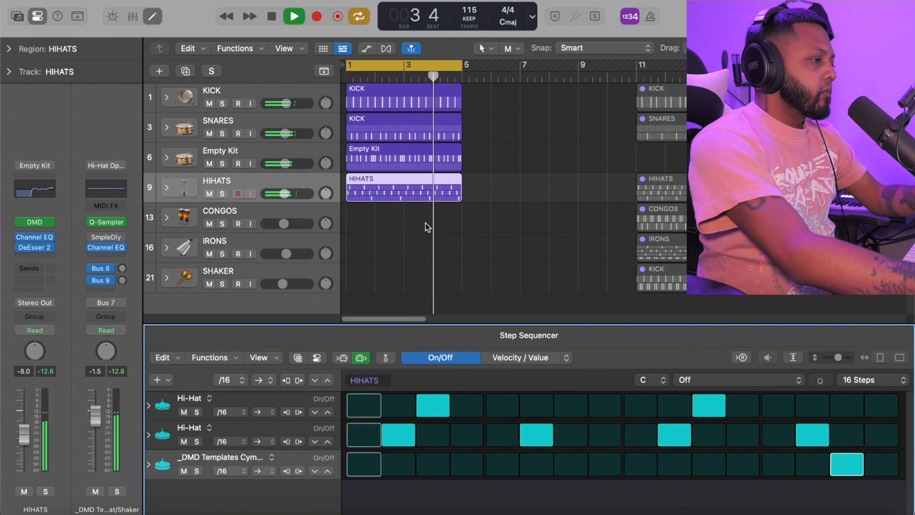
key("space")
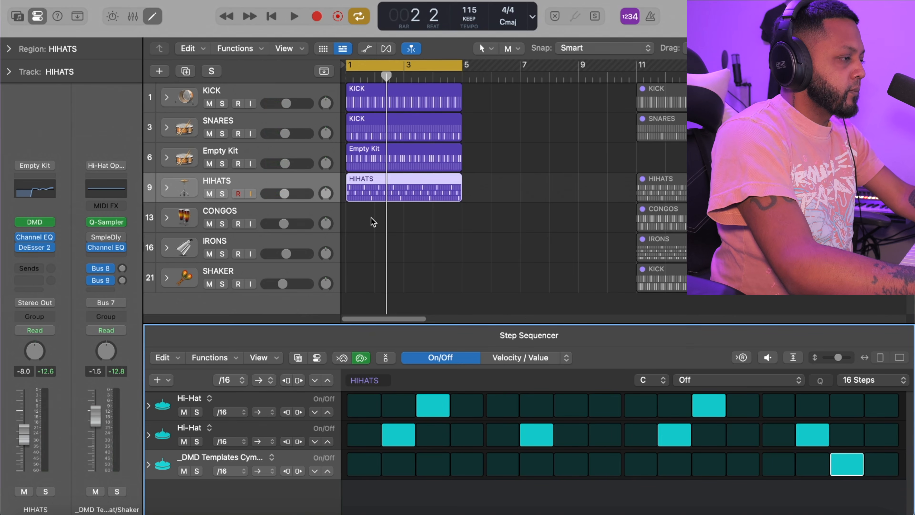
Create and play a pattern region on the CONGOS track at bar 1 with steps 2 and 11 in the first row and 4, 7 and 15 in Conga.
right_click(371, 218)
left_click(380, 238)
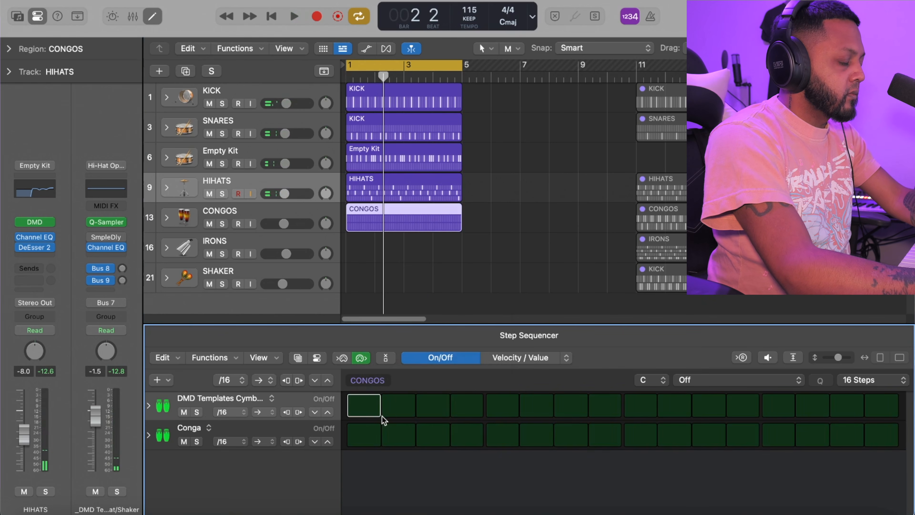
left_click(392, 407)
left_click(456, 428)
key("space")
key("space")
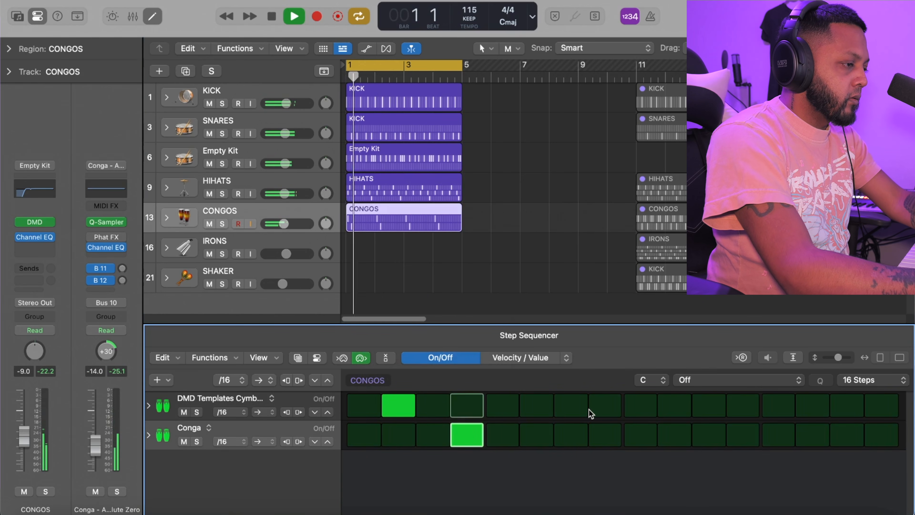
left_click(567, 435)
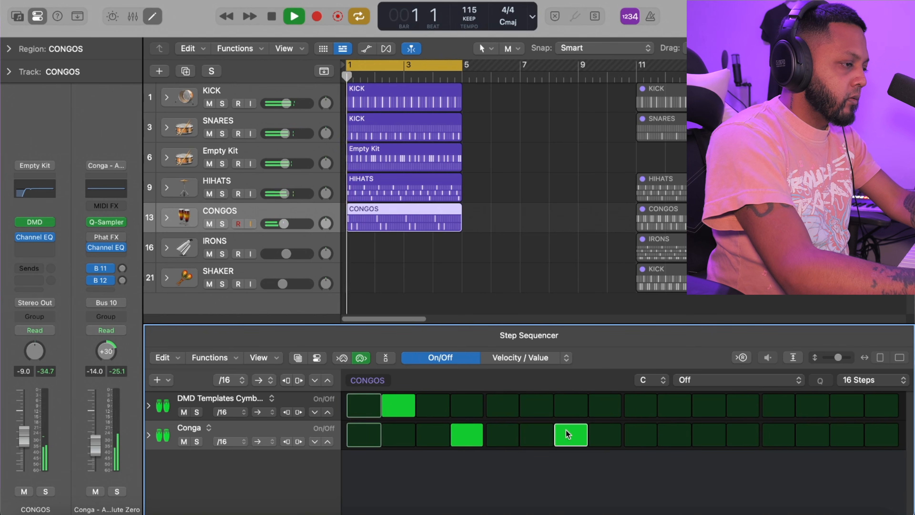
left_click(708, 406)
left_click(854, 438)
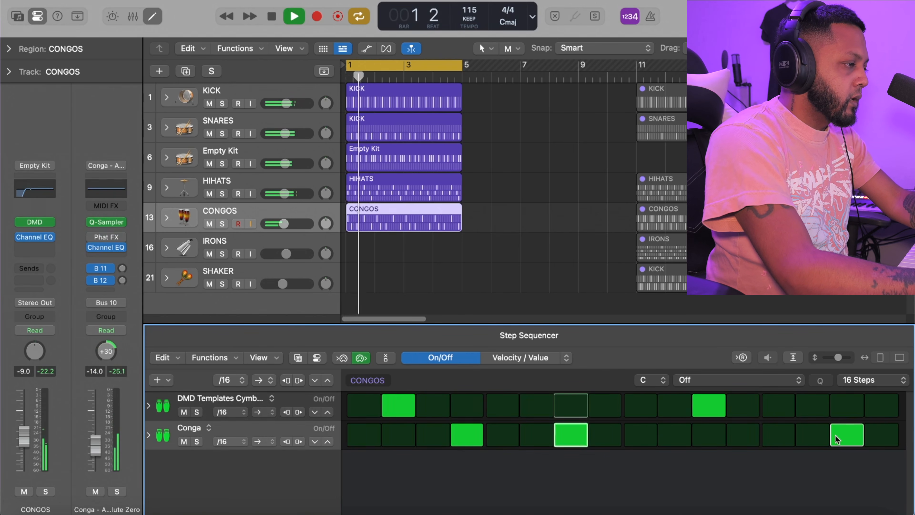
Create a pattern region on the IRONS track at bar 1 with step 2 active in the first row and steps 4 and 7 in the second.
right_click(410, 250)
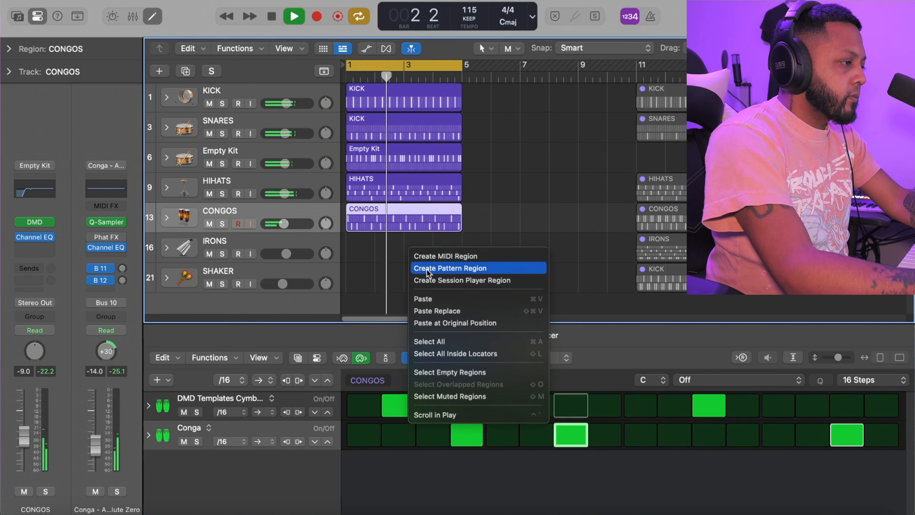
left_click(428, 268)
left_click_drag(444, 250, 373, 285)
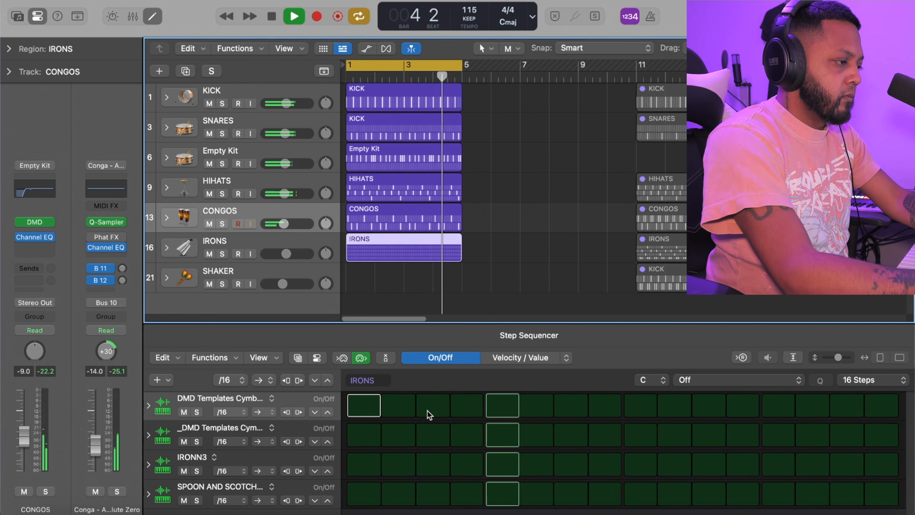
left_click(411, 407)
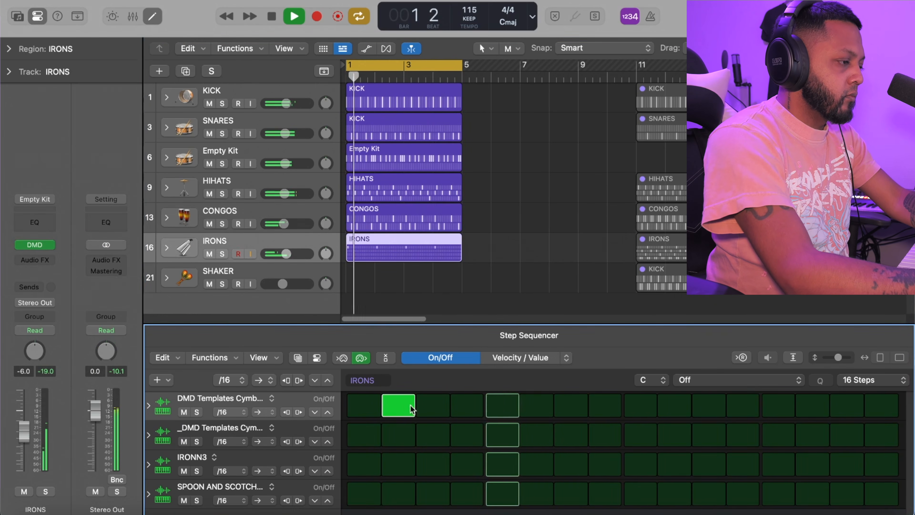
left_click(481, 433)
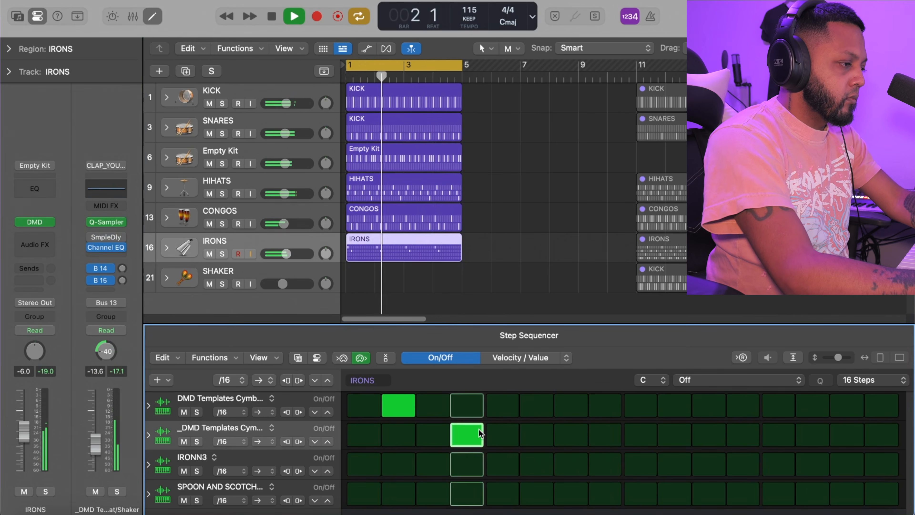
left_click(538, 434)
left_click(551, 436)
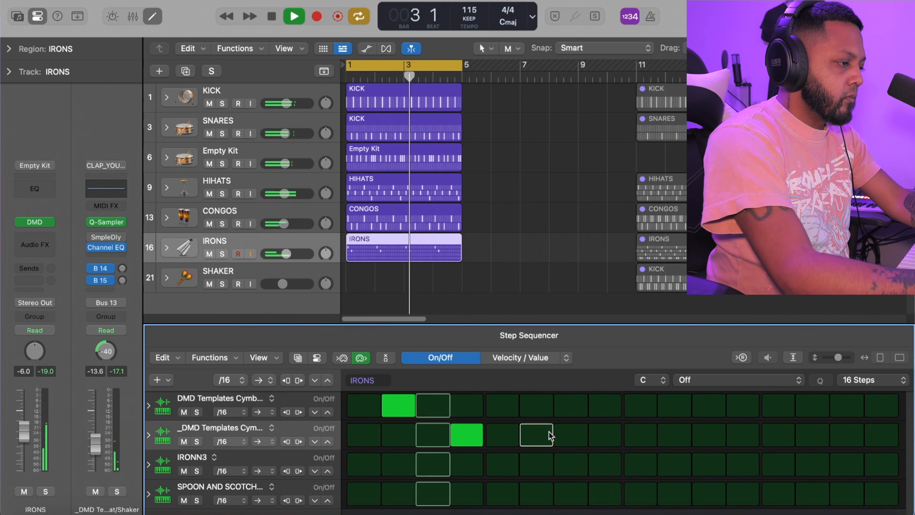
left_click(571, 434)
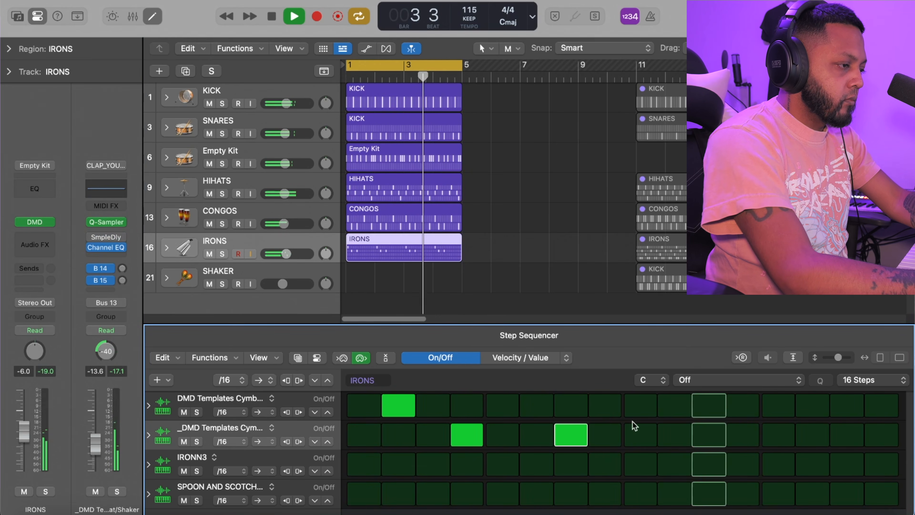
Activate step 11 in the first row and steps 13 and 15 in the second row of the IRONS pattern.
left_click(670, 405)
left_click(669, 405)
left_click(655, 406)
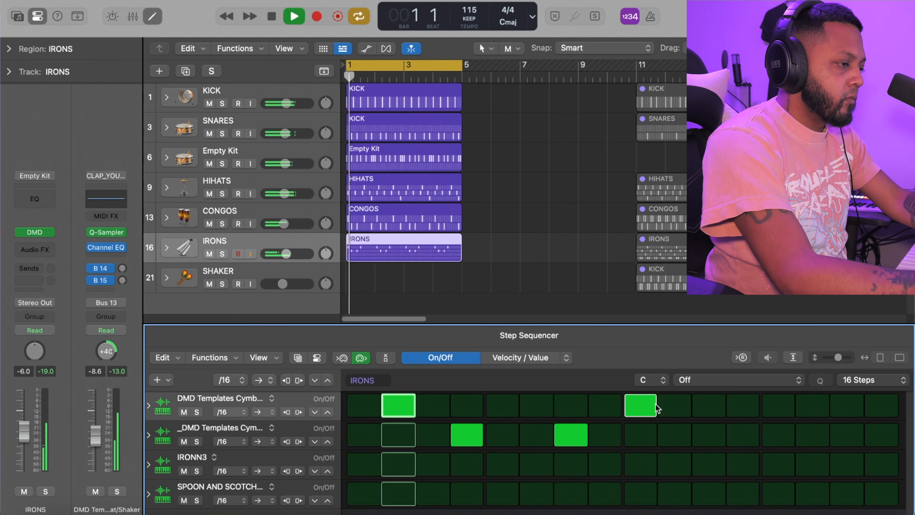
left_click(654, 406)
left_click(710, 408)
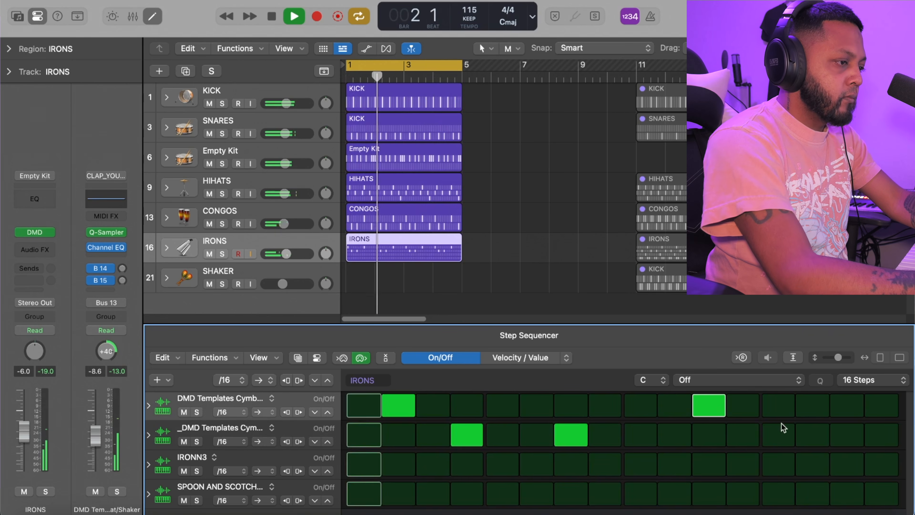
left_click(778, 435)
left_click(847, 434)
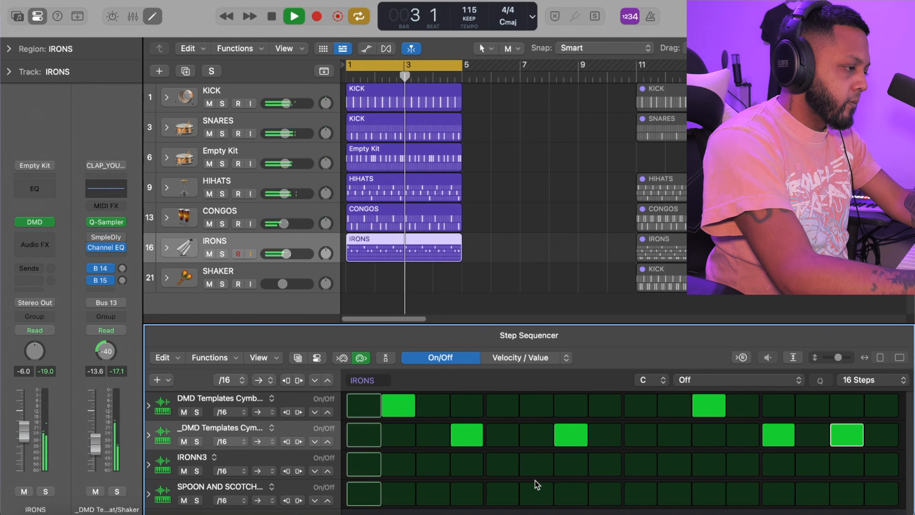
left_click(403, 467)
left_click(460, 466)
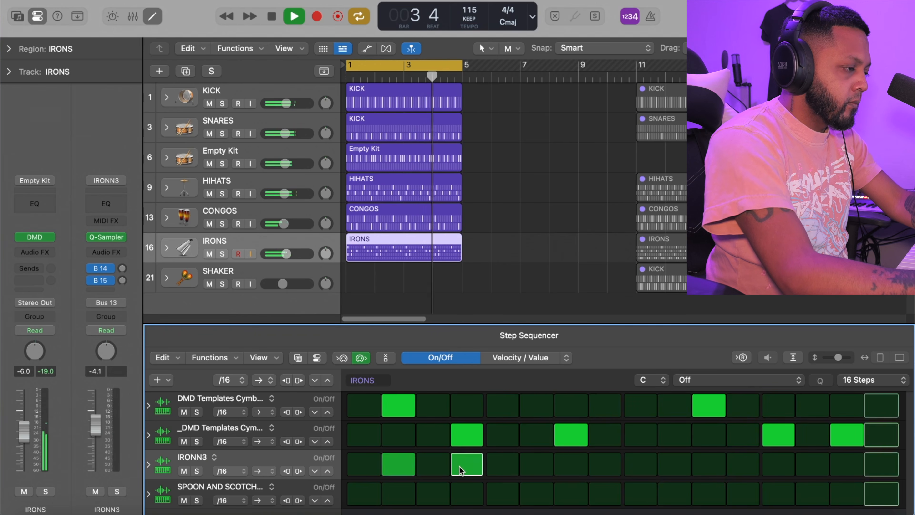
left_click(397, 467)
left_click(425, 465)
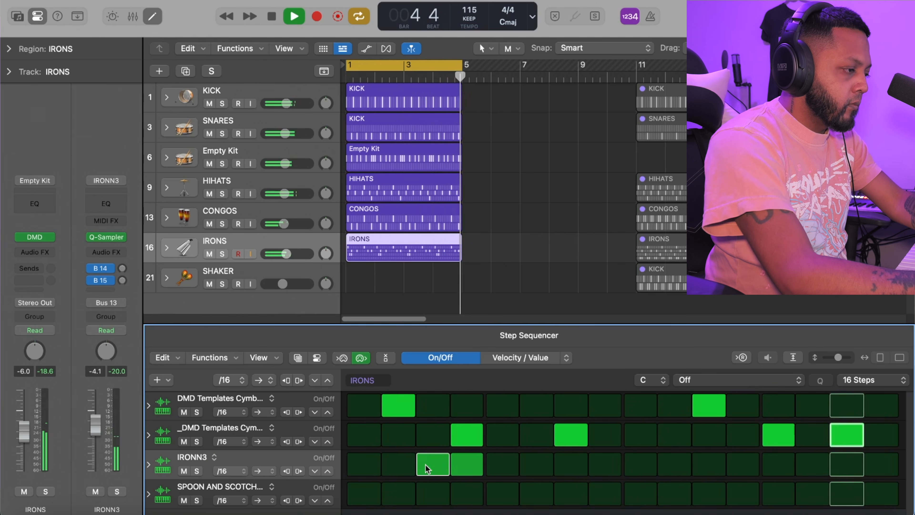
left_click(433, 465)
left_click(460, 466)
Activate steps 1, 2, 5, 6, 9, 10, 13 and 14 in the IRONN3 row of the IRONS pattern.
left_click(368, 465)
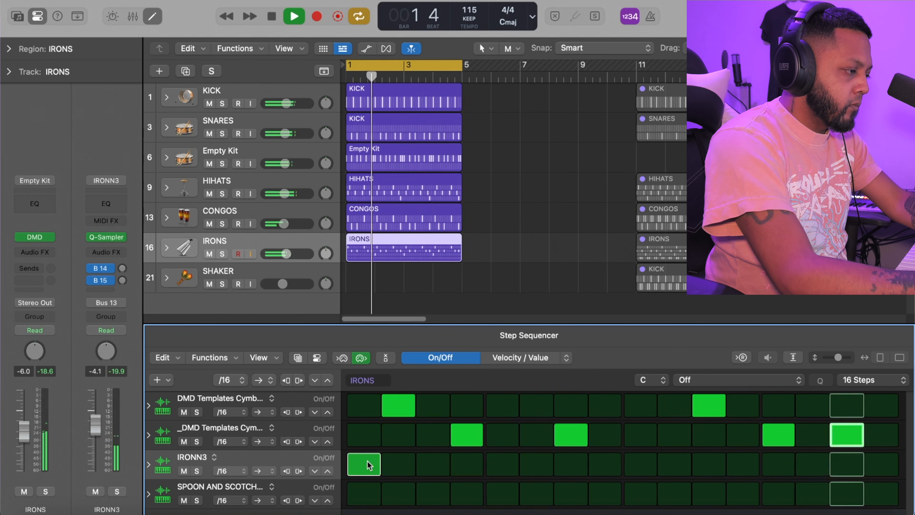
left_click(385, 466)
left_click(396, 466)
left_click(392, 466)
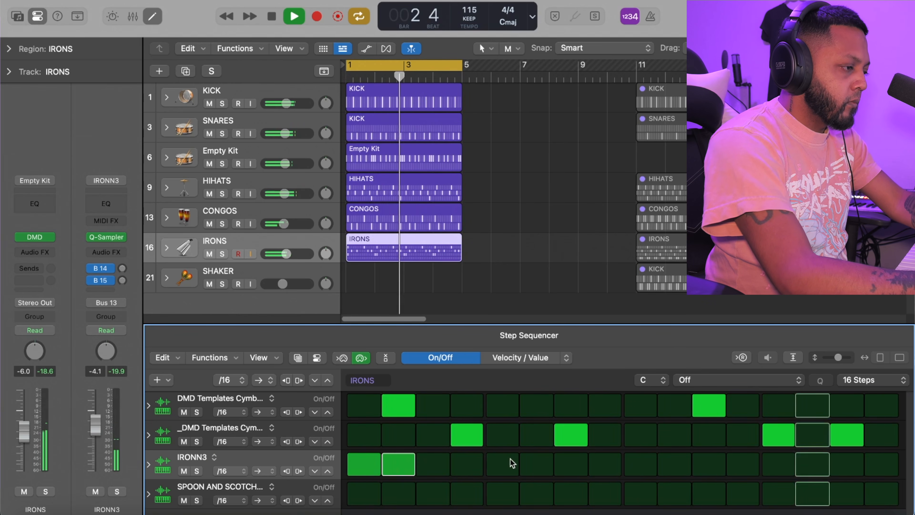
left_click(513, 464)
left_click(538, 464)
left_click(635, 466)
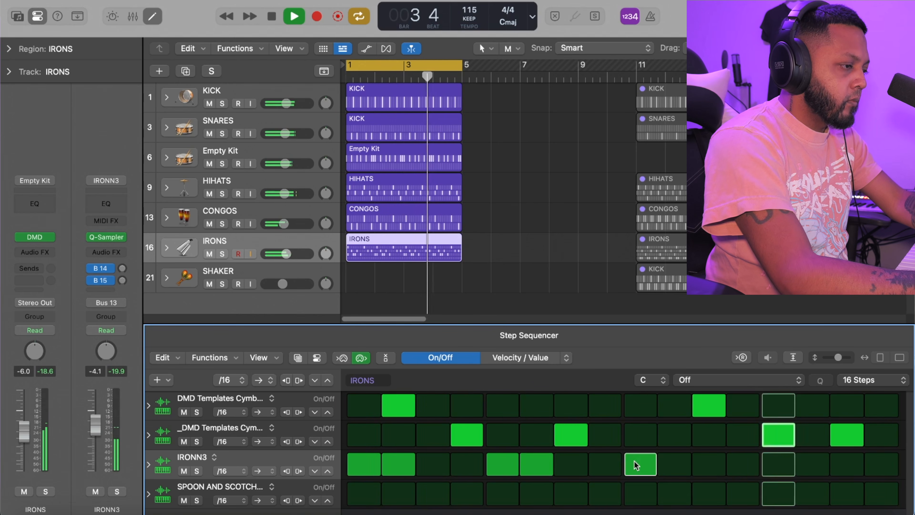
left_click(677, 464)
left_click(764, 464)
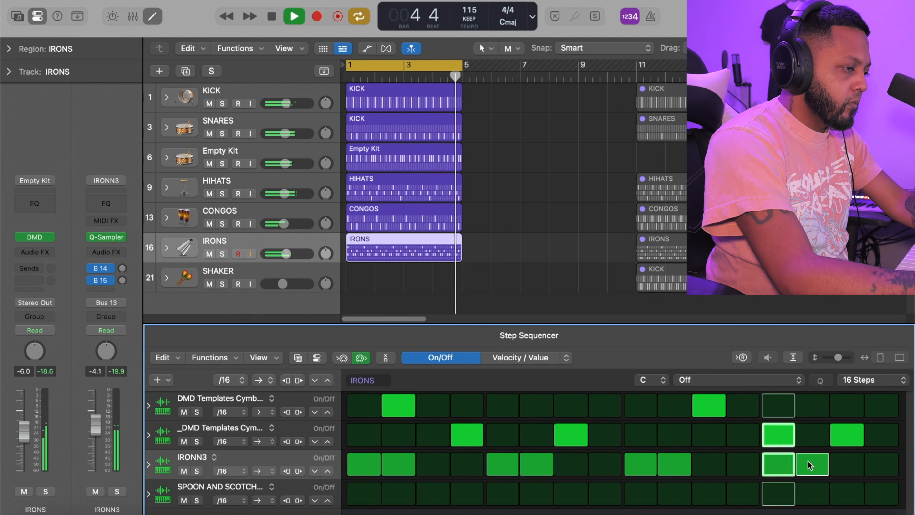
Activate steps 3, 4, 7, 11, 12 and 15 in the SPOON AND SCOTCH row of the IRONS pattern.
left_click(435, 495)
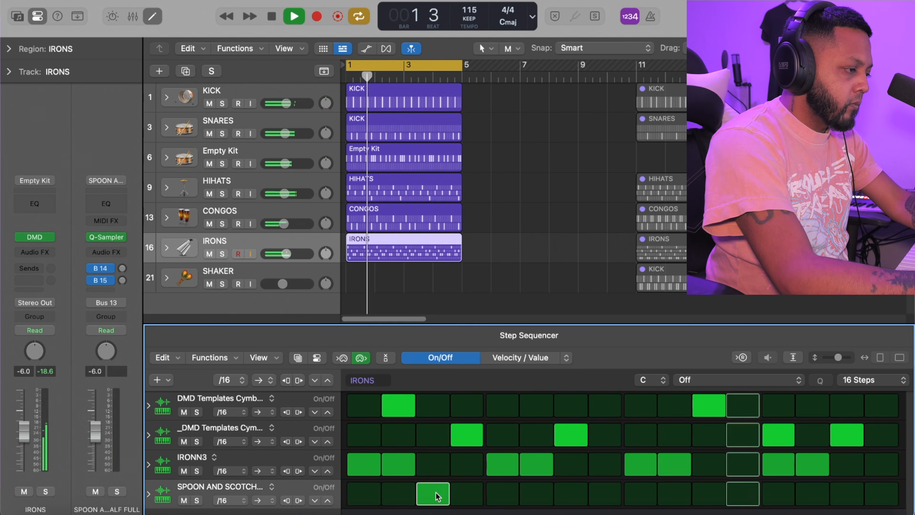
left_click(468, 493)
left_click(572, 494)
left_click(603, 494)
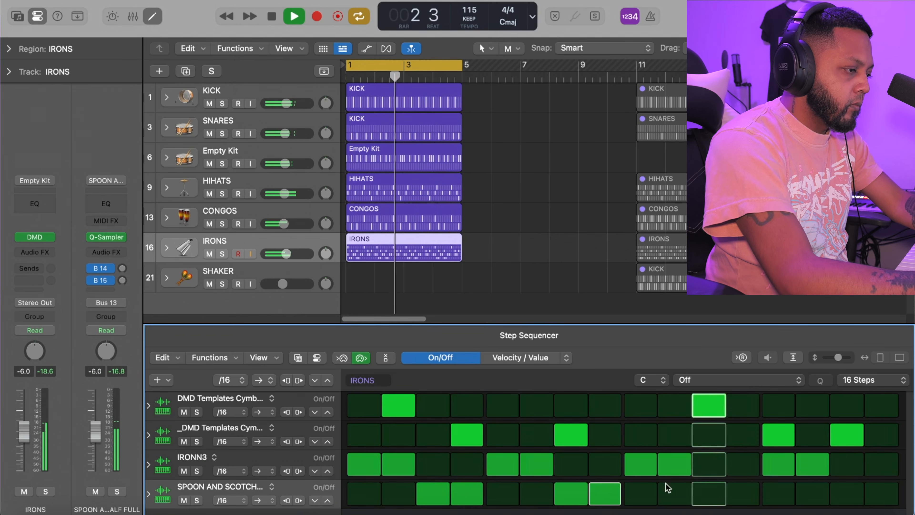
left_click(710, 493)
left_click(742, 494)
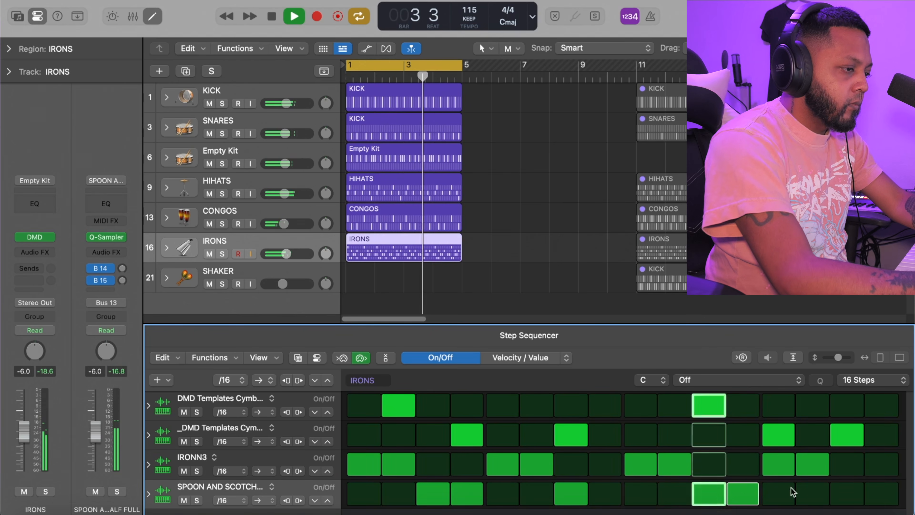
left_click(843, 493)
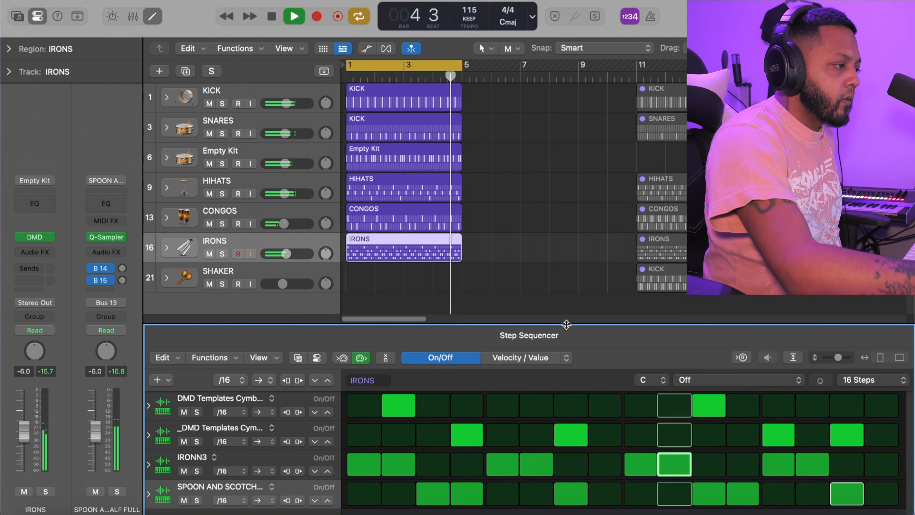
Close the step sequencer and copy the SHAKER track's muted region from bar 11 to bar 1, unmuted.
key("e")
left_click_drag(679, 282, 372, 274)
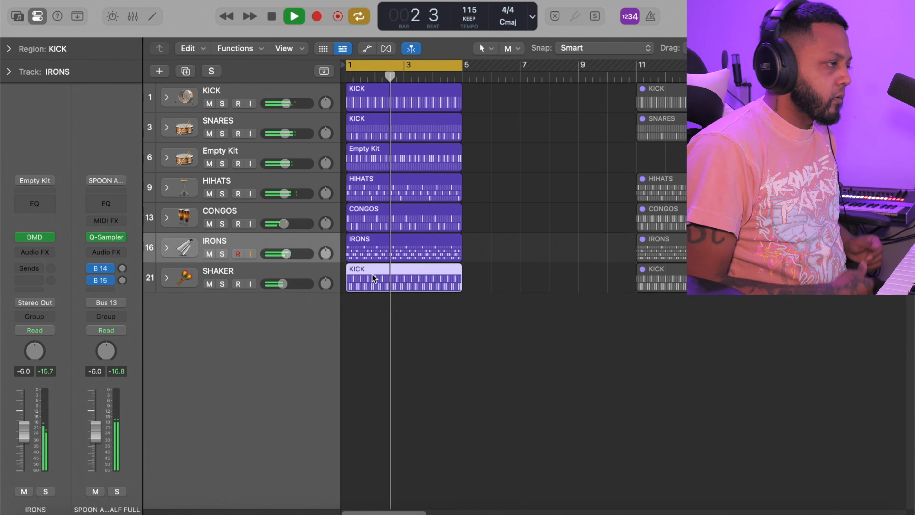